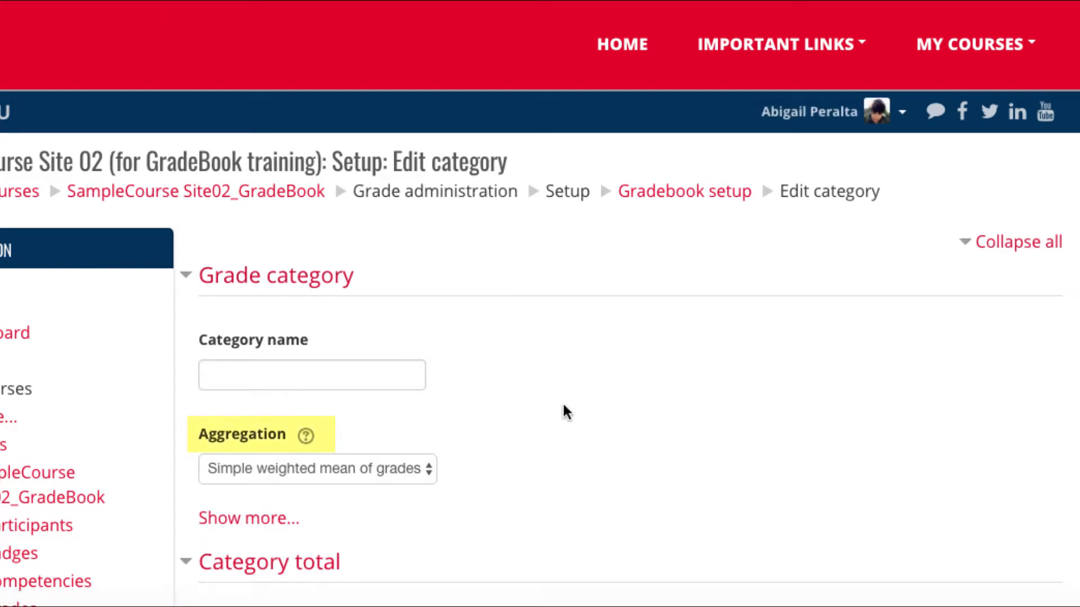
- Set the course-level grade category's aggregation to Natural and save the change
{"action": "left_click", "coordinate": [429, 477]}
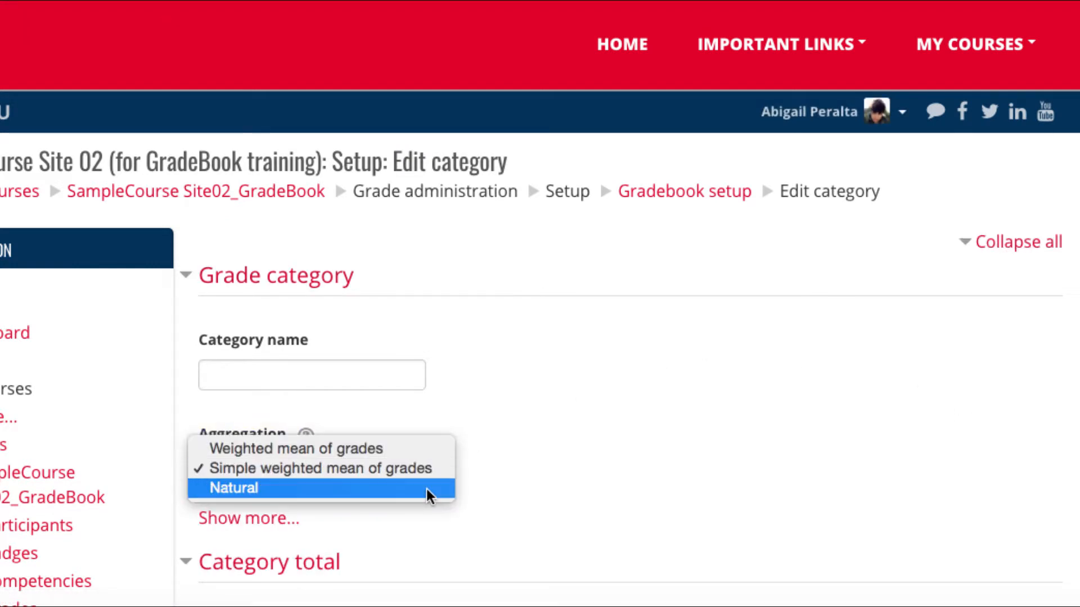
{"action": "left_click", "coordinate": [429, 493]}
{"action": "scroll", "coordinate": [465, 529], "scroll_direction": "down", "scroll_amount": 10}
{"action": "scroll", "coordinate": [464, 533], "scroll_direction": "down", "scroll_amount": 2}
{"action": "left_click", "coordinate": [289, 400]}
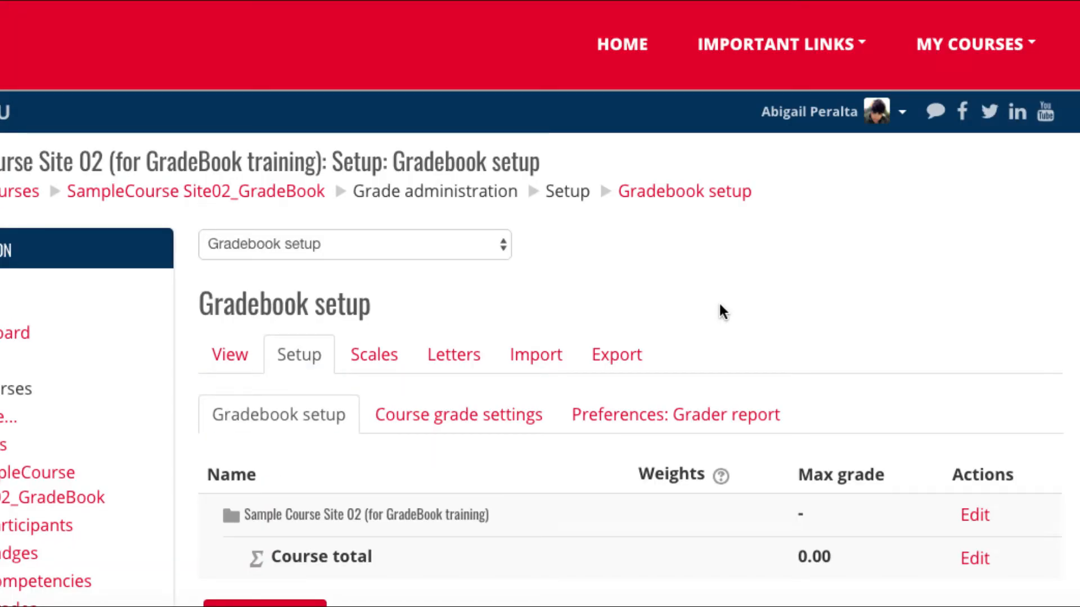
- Start a new grade category in the gradebook setup and name it Homework
{"action": "scroll", "coordinate": [720, 304], "scroll_direction": "down", "scroll_amount": 3}
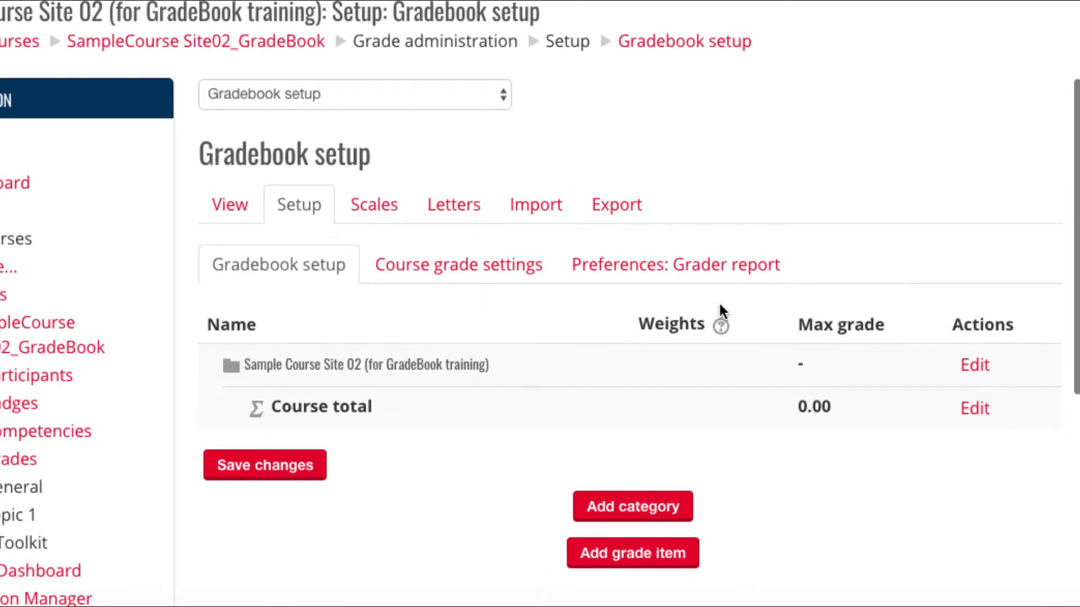
{"action": "scroll", "coordinate": [719, 308], "scroll_direction": "down", "scroll_amount": 3}
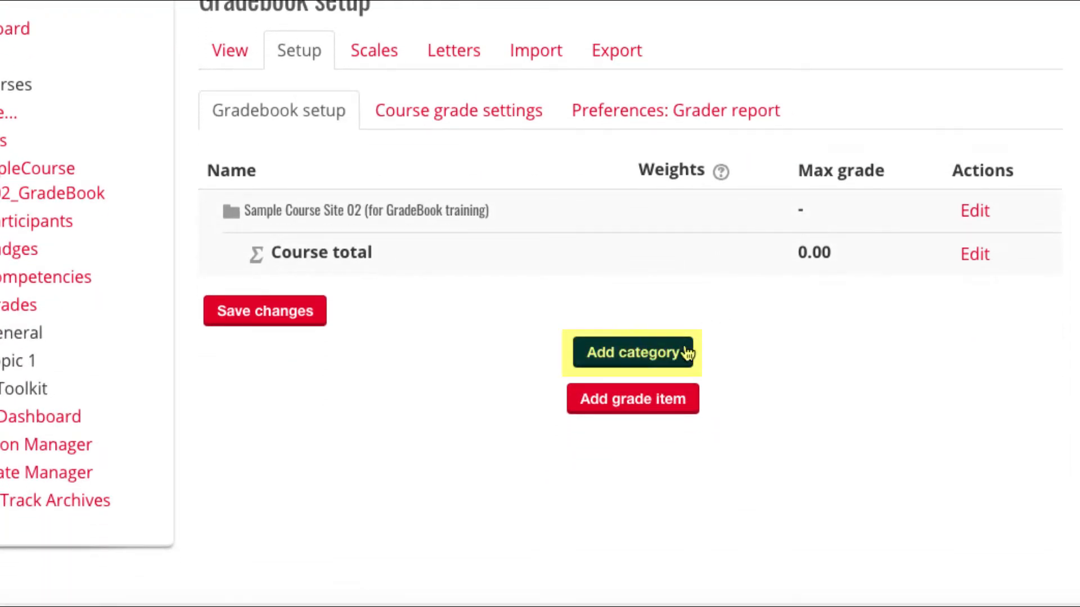
{"action": "left_click", "coordinate": [683, 363]}
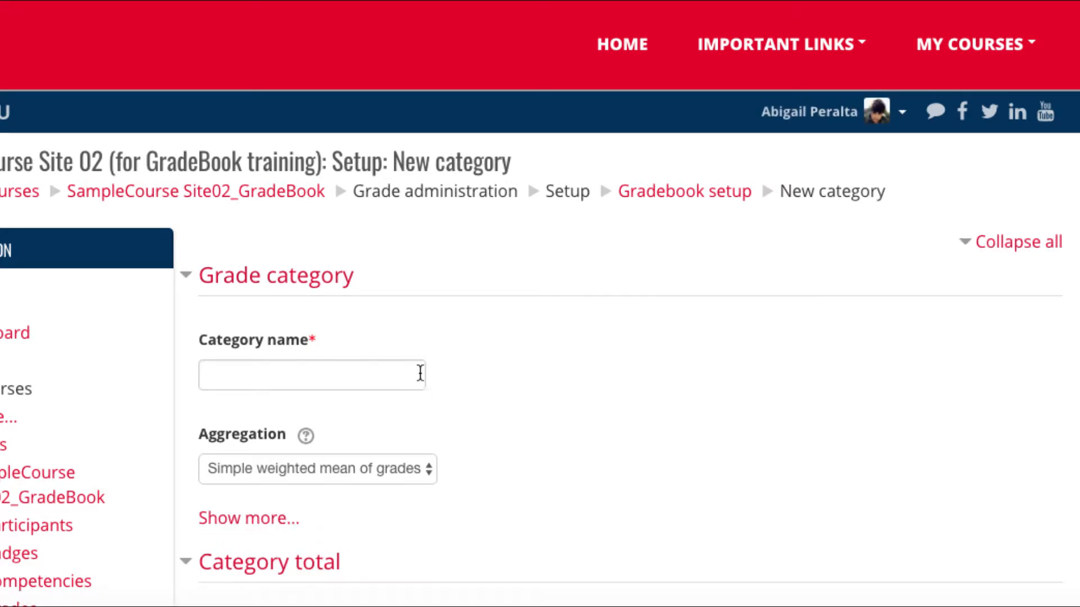
{"action": "left_click", "coordinate": [407, 374]}
{"action": "type", "text": "Ho"}
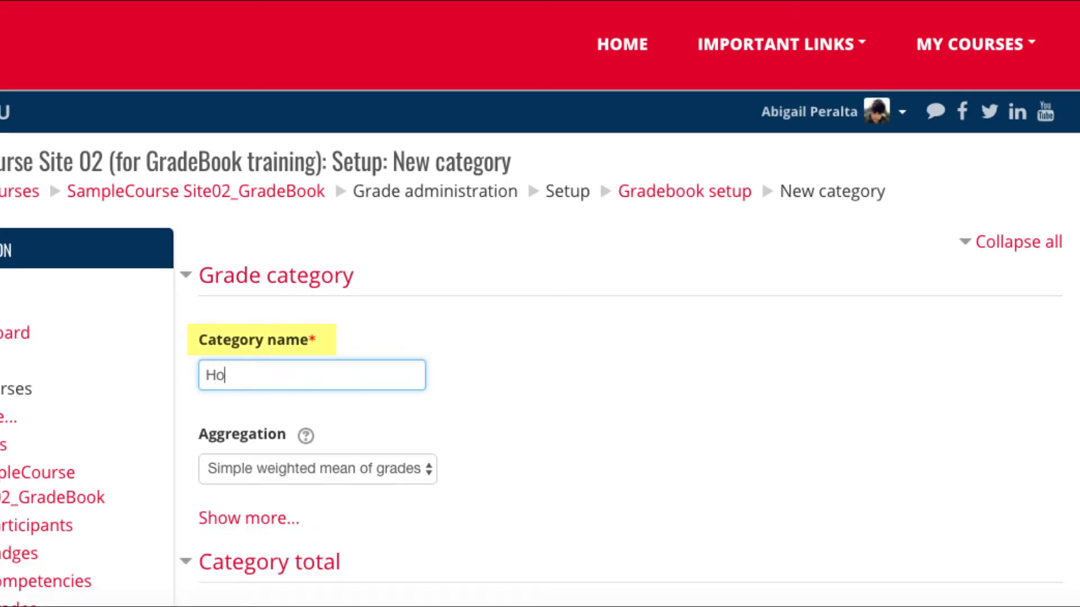
{"action": "type", "text": "mework"}
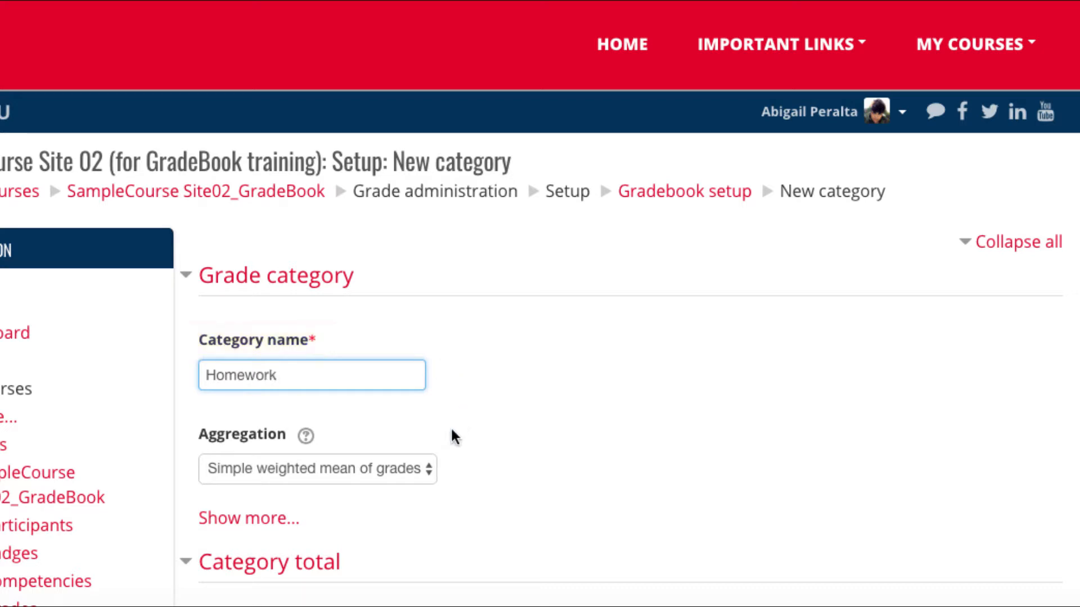
- Set the Homework category's aggregation to Natural and save the category
{"action": "left_click", "coordinate": [429, 471]}
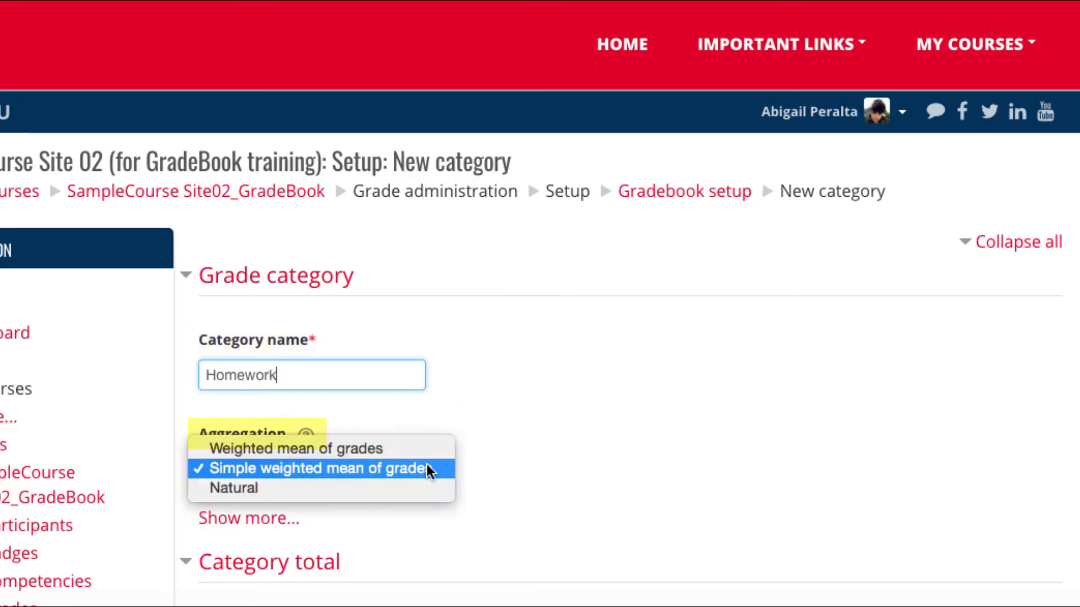
{"action": "left_click", "coordinate": [357, 492]}
{"action": "scroll", "coordinate": [416, 573], "scroll_direction": "down", "scroll_amount": 5}
{"action": "scroll", "coordinate": [414, 568], "scroll_direction": "down", "scroll_amount": 12}
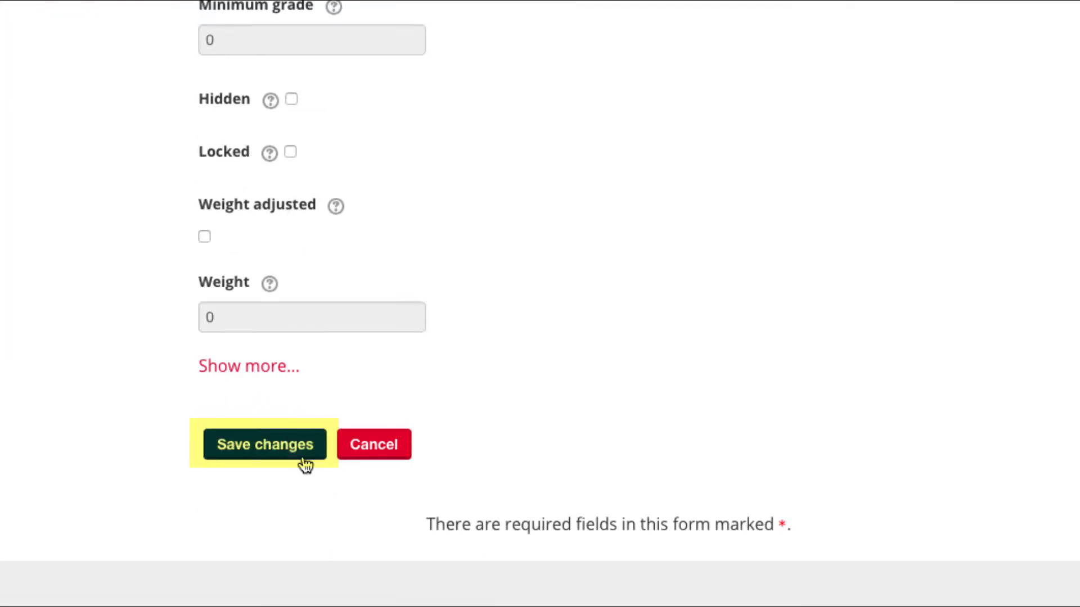
{"action": "left_click", "coordinate": [304, 465]}
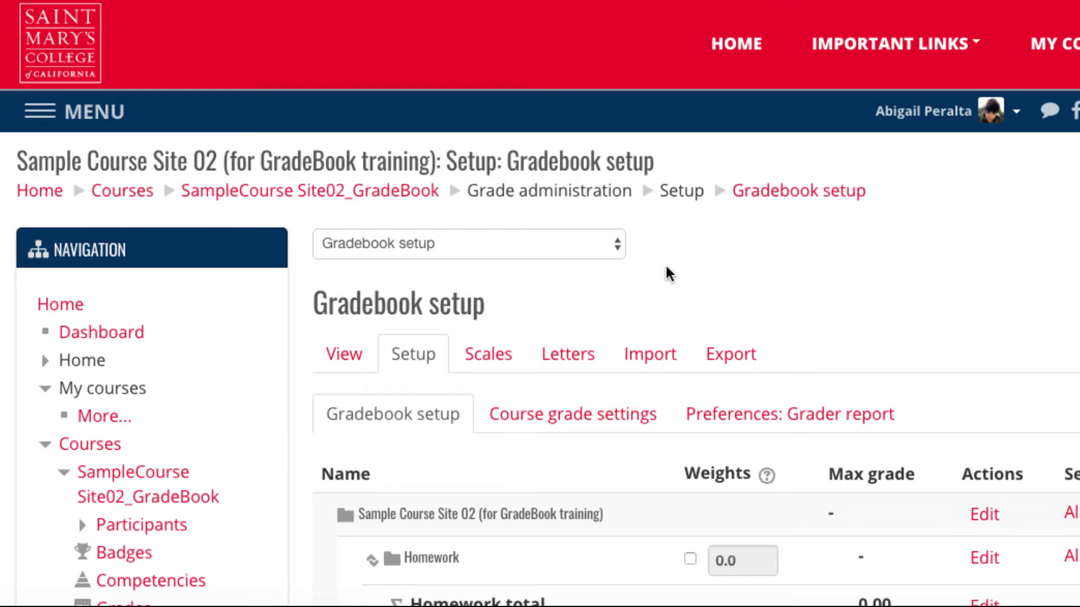
- Add and save a second grade category named Quizzes with Natural aggregation
{"action": "scroll", "coordinate": [669, 274], "scroll_direction": "down", "scroll_amount": 10}
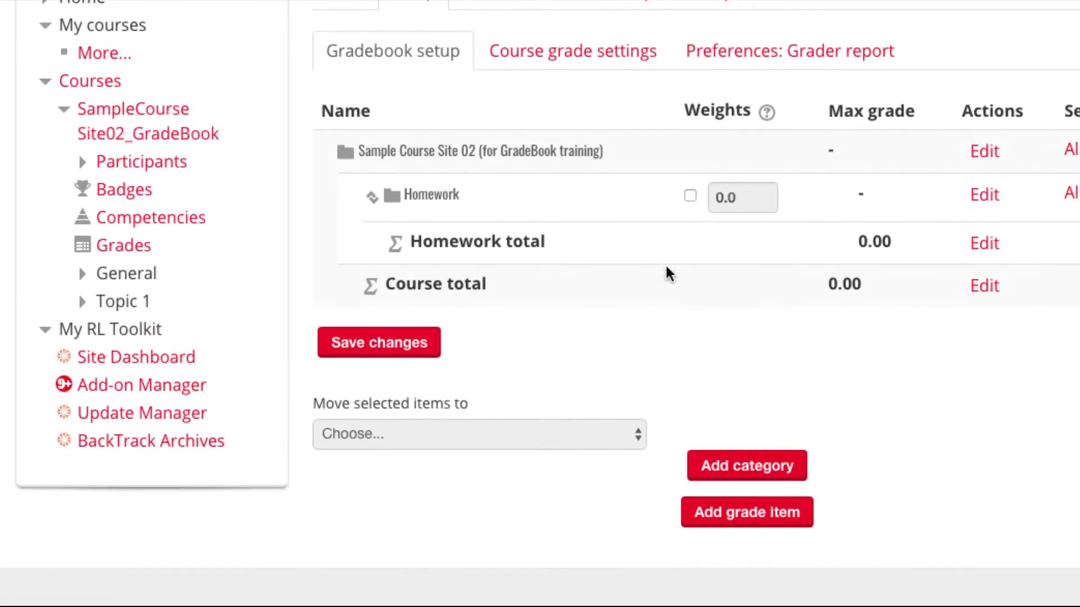
{"action": "left_click", "coordinate": [697, 475]}
{"action": "left_click", "coordinate": [412, 371]}
{"action": "type", "text": "Quizzes"}
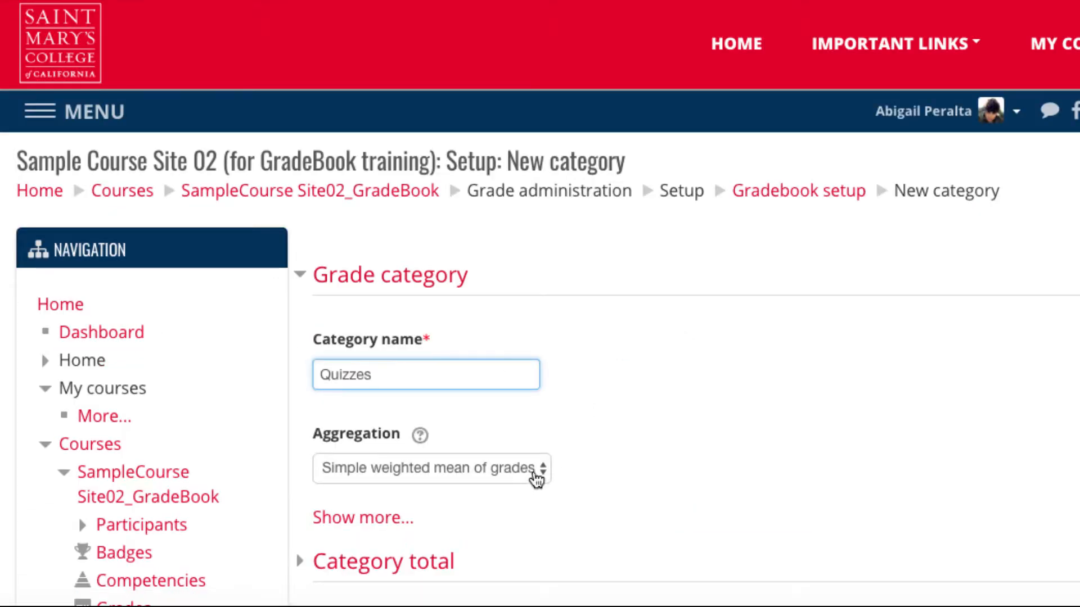
{"action": "left_click", "coordinate": [535, 476]}
{"action": "left_click", "coordinate": [506, 495]}
{"action": "scroll", "coordinate": [492, 543], "scroll_direction": "down", "scroll_amount": 8}
{"action": "left_click", "coordinate": [415, 225]}
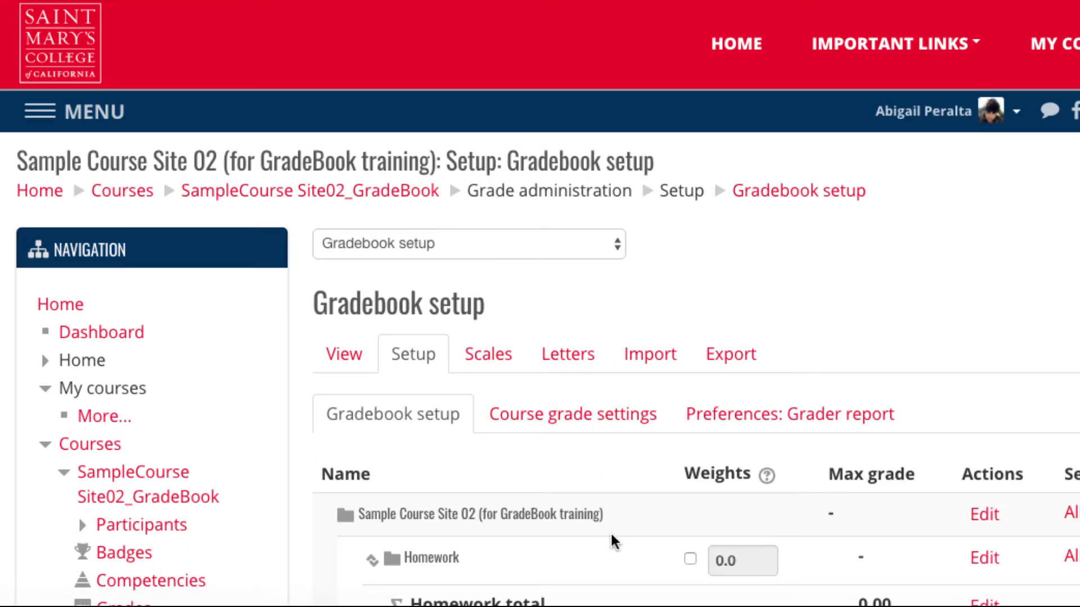
- Start a new grade item in the gradebook setup and name it HW1
{"action": "scroll", "coordinate": [613, 542], "scroll_direction": "down", "scroll_amount": 2}
{"action": "scroll", "coordinate": [614, 546], "scroll_direction": "down", "scroll_amount": 3}
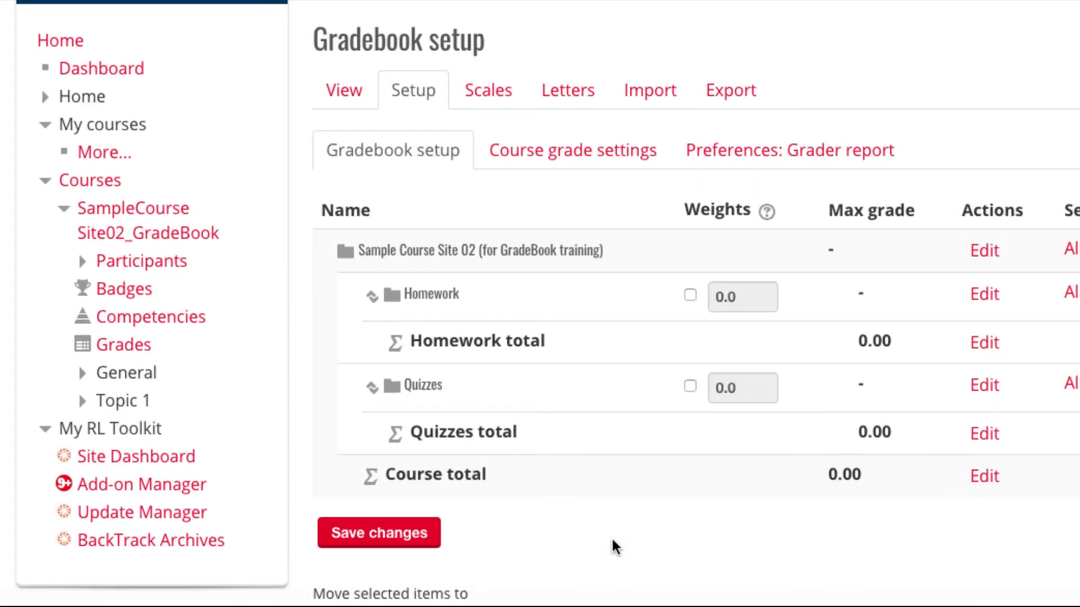
{"action": "scroll", "coordinate": [613, 546], "scroll_direction": "down", "scroll_amount": 3}
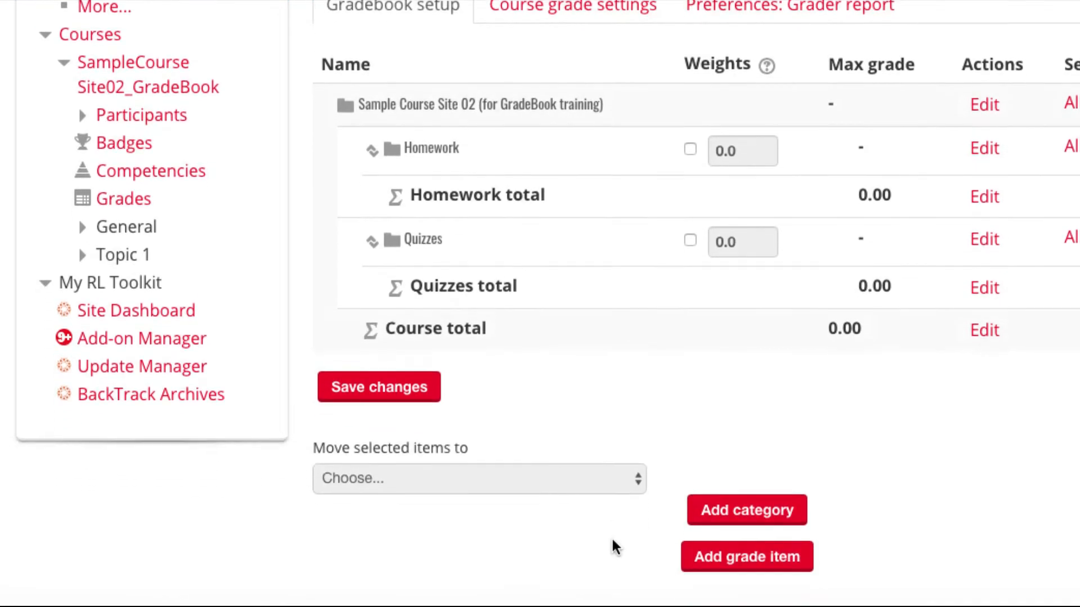
{"action": "left_click", "coordinate": [694, 556]}
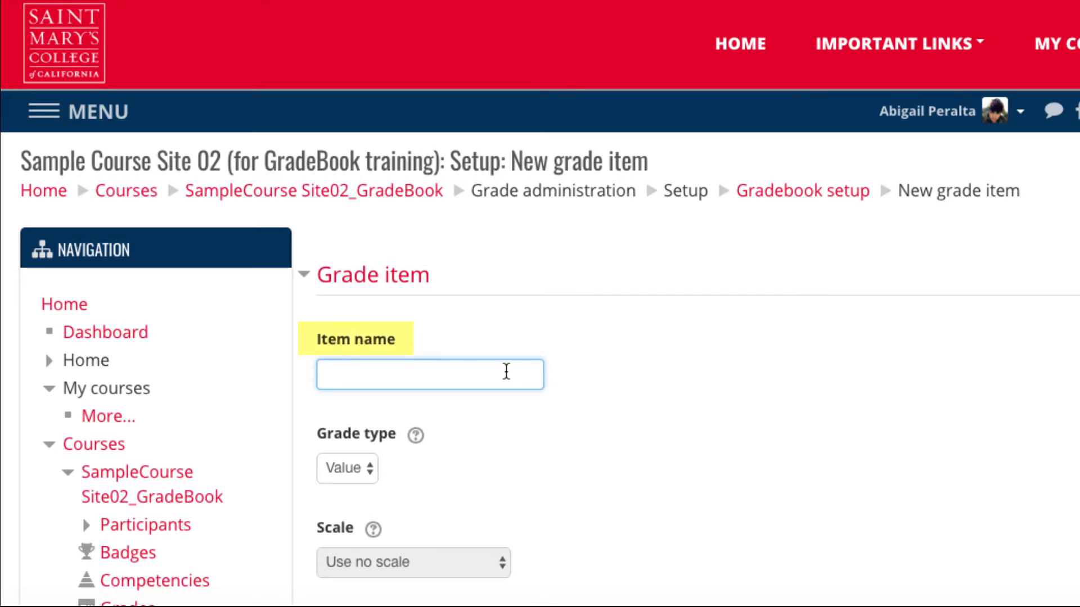
{"action": "type", "text": "HW1"}
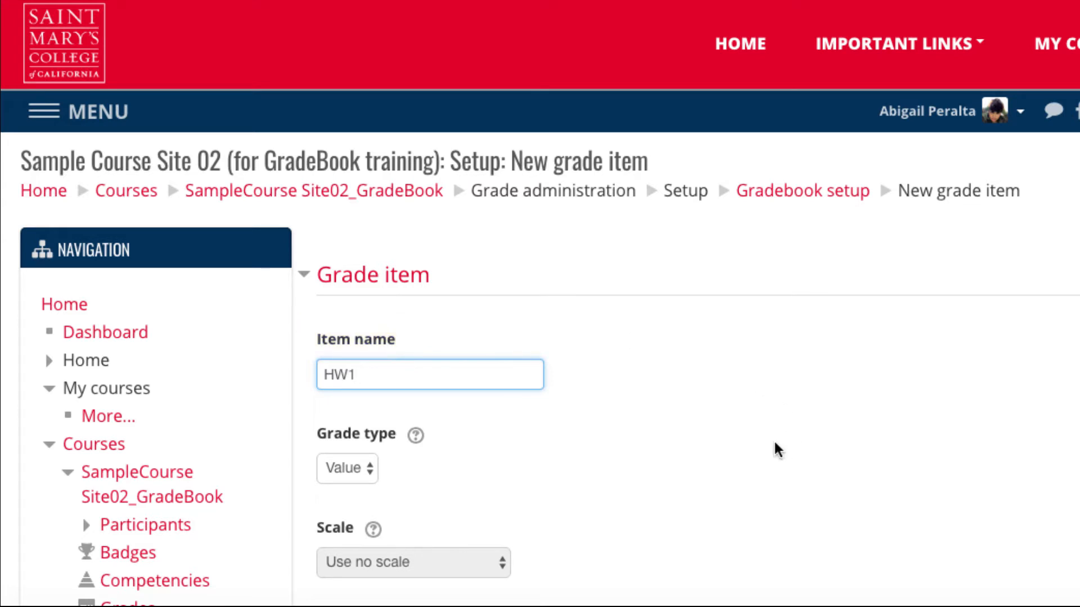
- Place the HW1 grade item under the Homework grade category and save it
{"action": "scroll", "coordinate": [774, 440], "scroll_direction": "down", "scroll_amount": 5}
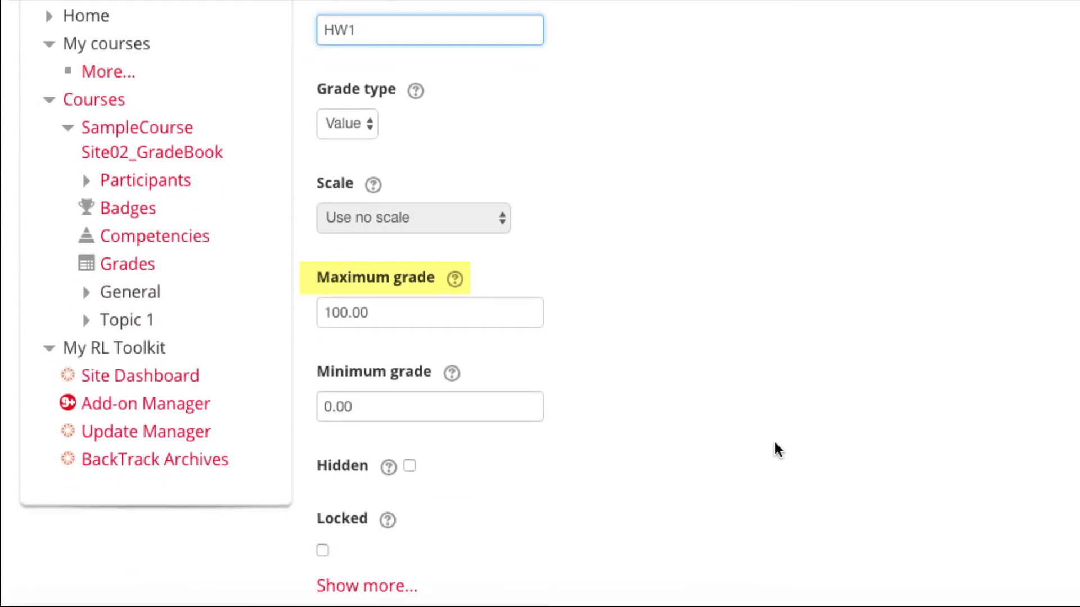
{"action": "scroll", "coordinate": [774, 442], "scroll_direction": "down", "scroll_amount": 5}
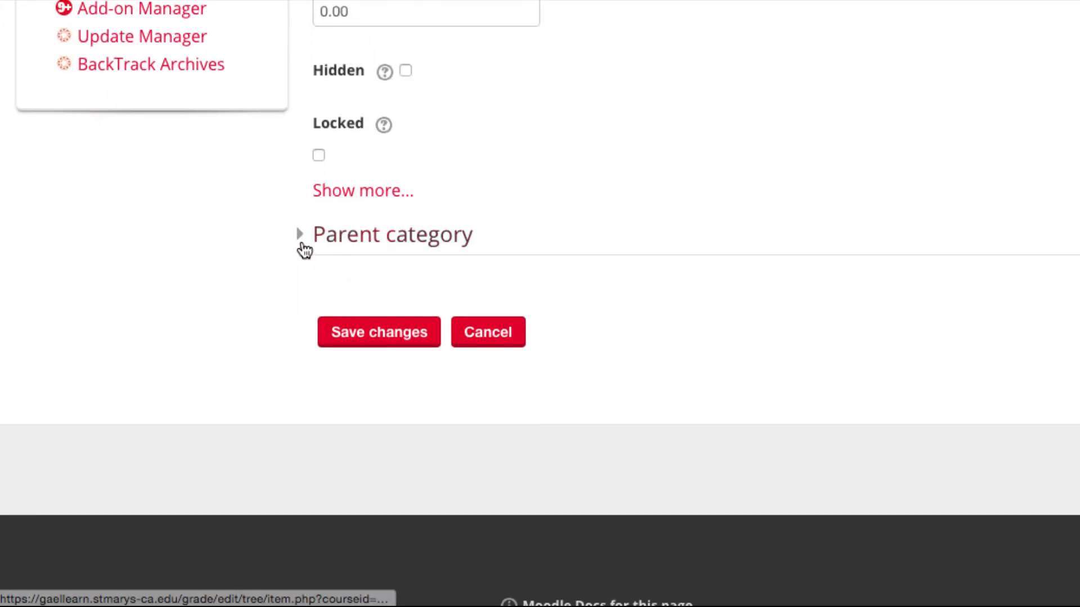
{"action": "left_click", "coordinate": [301, 242]}
{"action": "scroll", "coordinate": [646, 433], "scroll_direction": "down", "scroll_amount": 5}
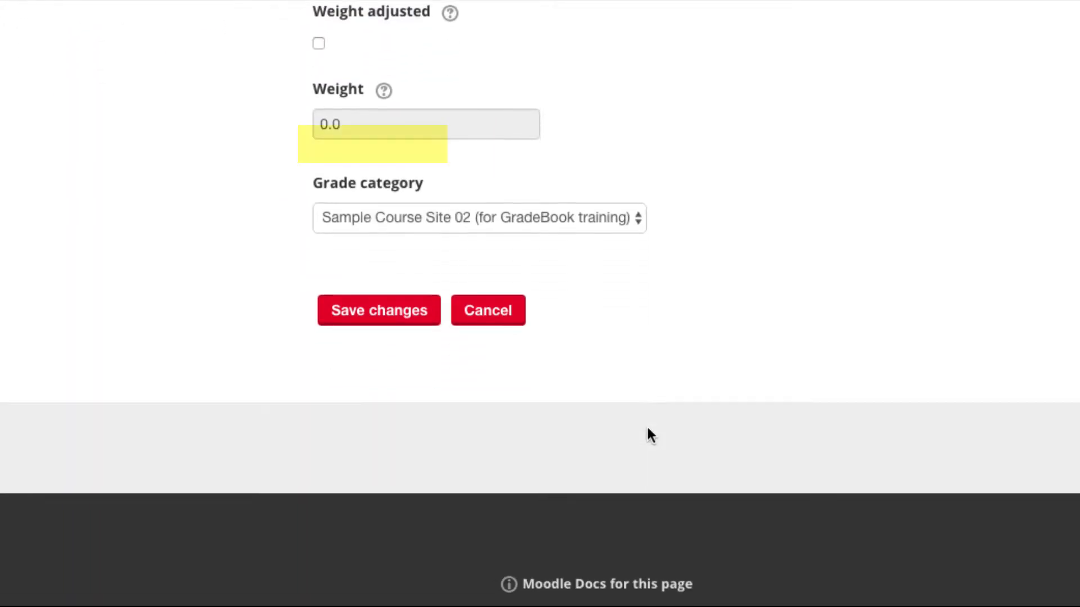
{"action": "left_click", "coordinate": [637, 177]}
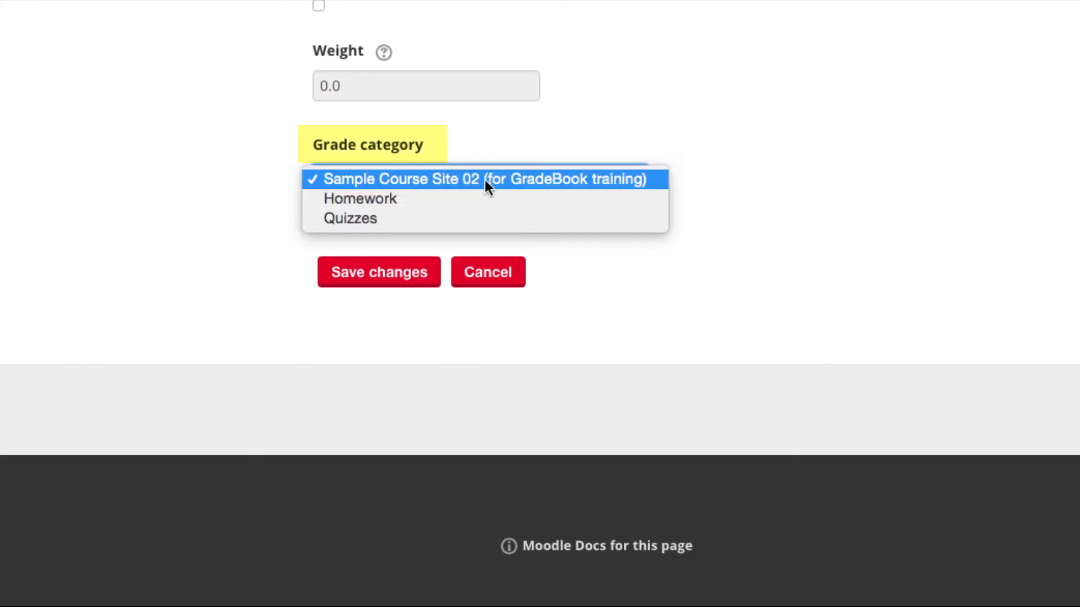
{"action": "left_click", "coordinate": [448, 199]}
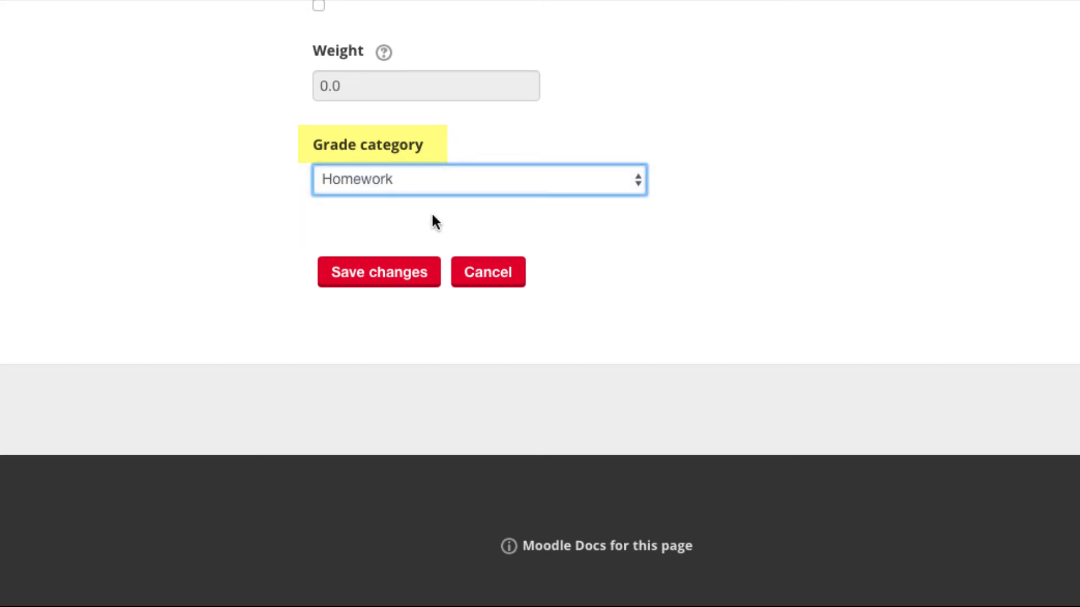
{"action": "left_click", "coordinate": [409, 273]}
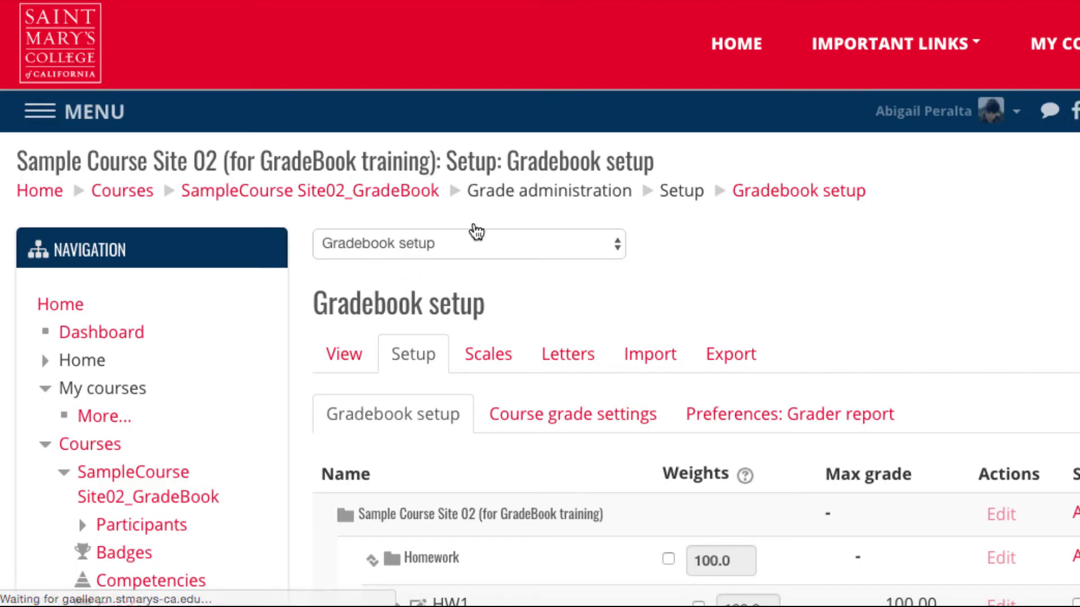
- Open the form for another new grade item and go through its settings
{"action": "scroll", "coordinate": [634, 589], "scroll_direction": "down", "scroll_amount": 1}
{"action": "scroll", "coordinate": [635, 590], "scroll_direction": "down", "scroll_amount": 3}
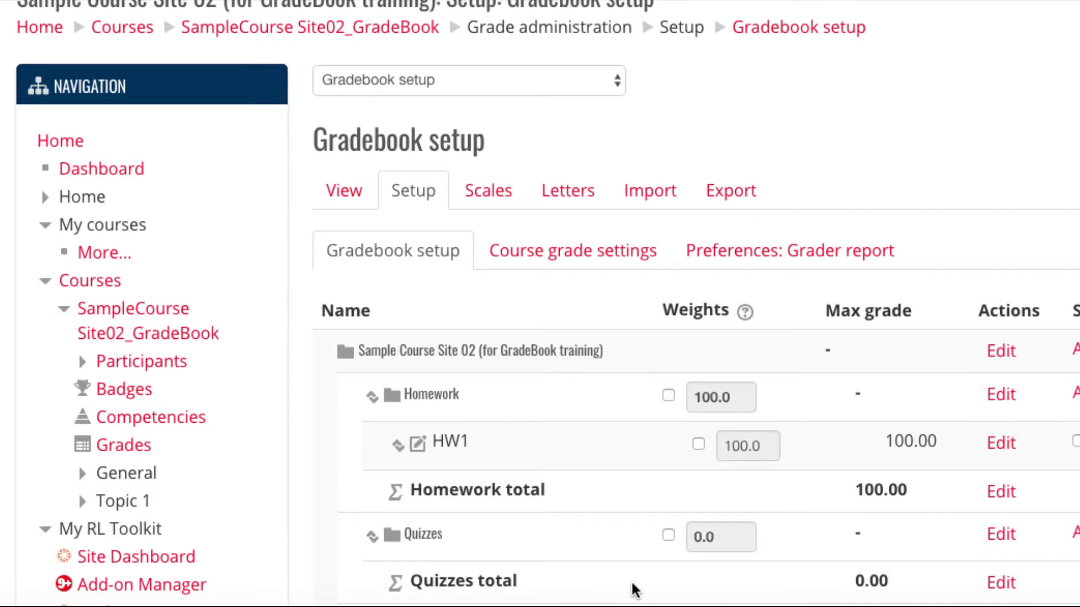
{"action": "scroll", "coordinate": [635, 589], "scroll_direction": "down", "scroll_amount": 1}
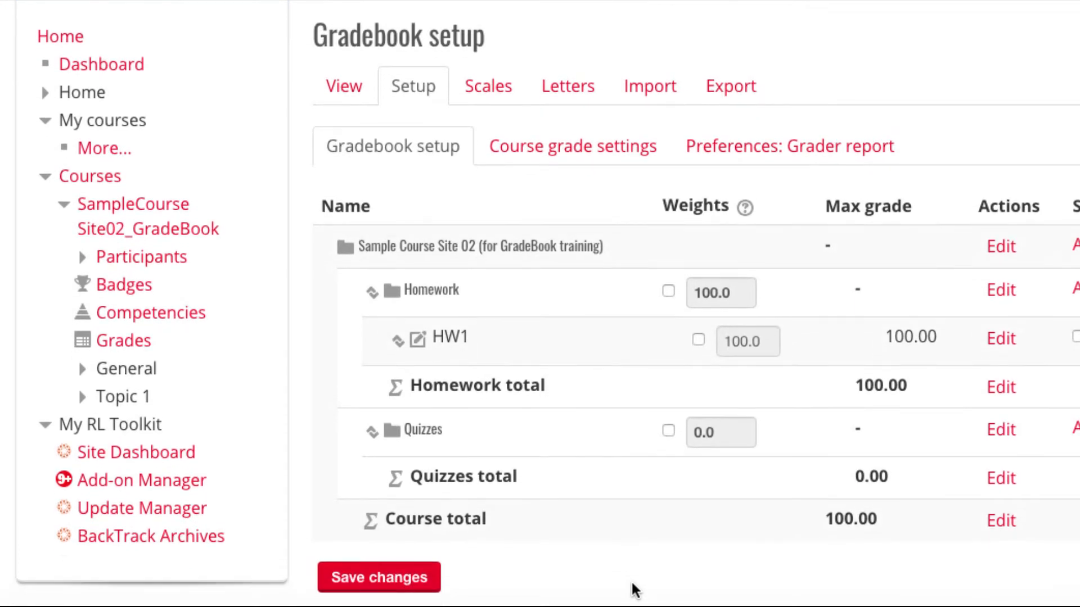
{"action": "scroll", "coordinate": [634, 590], "scroll_direction": "down", "scroll_amount": 4}
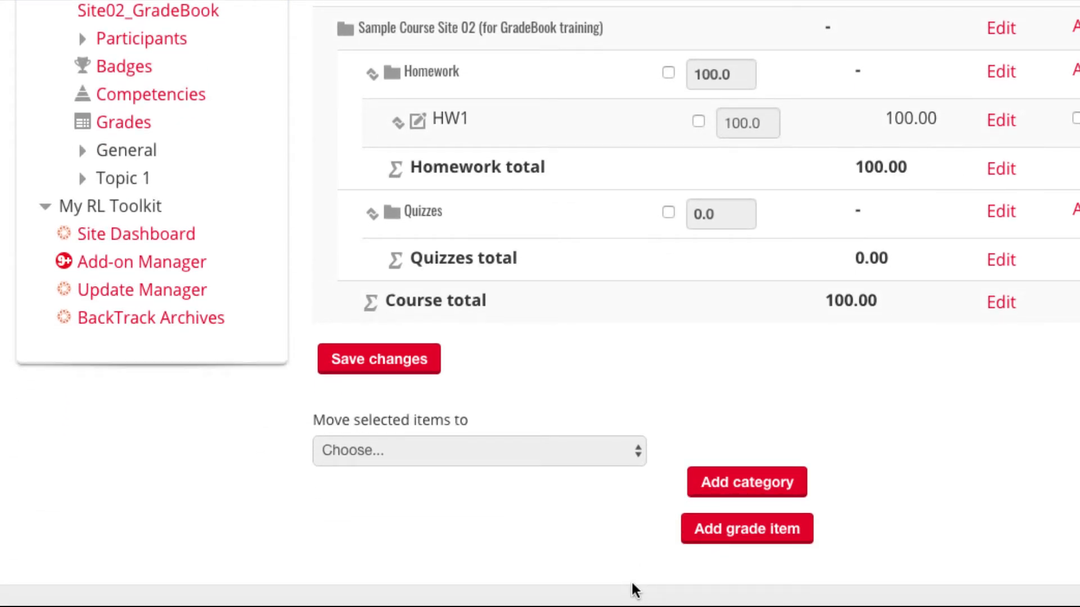
{"action": "left_click", "coordinate": [692, 535]}
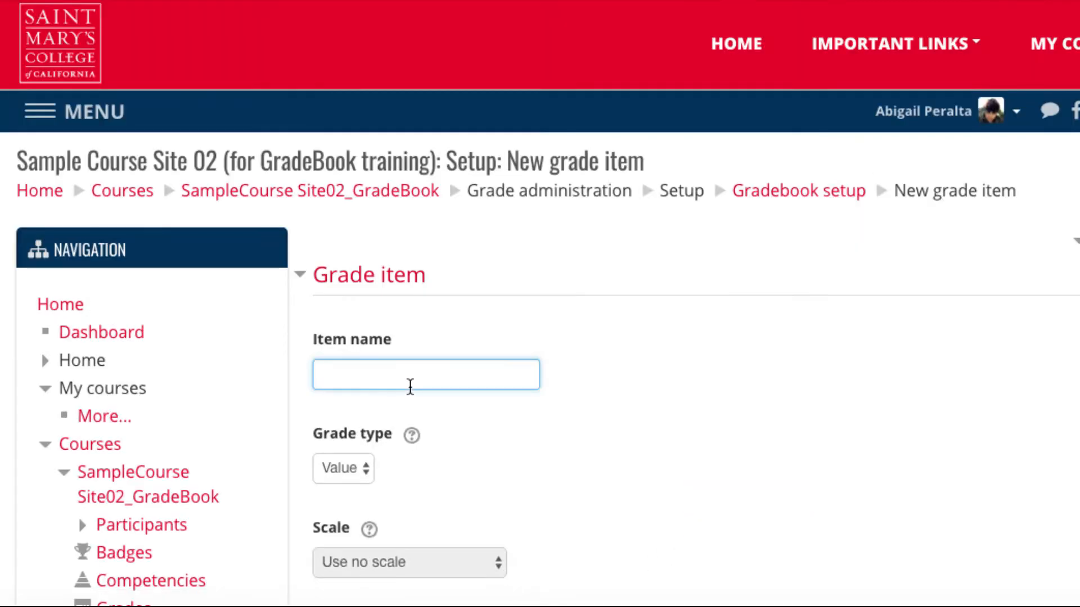
{"action": "scroll", "coordinate": [554, 474], "scroll_direction": "down", "scroll_amount": 15}
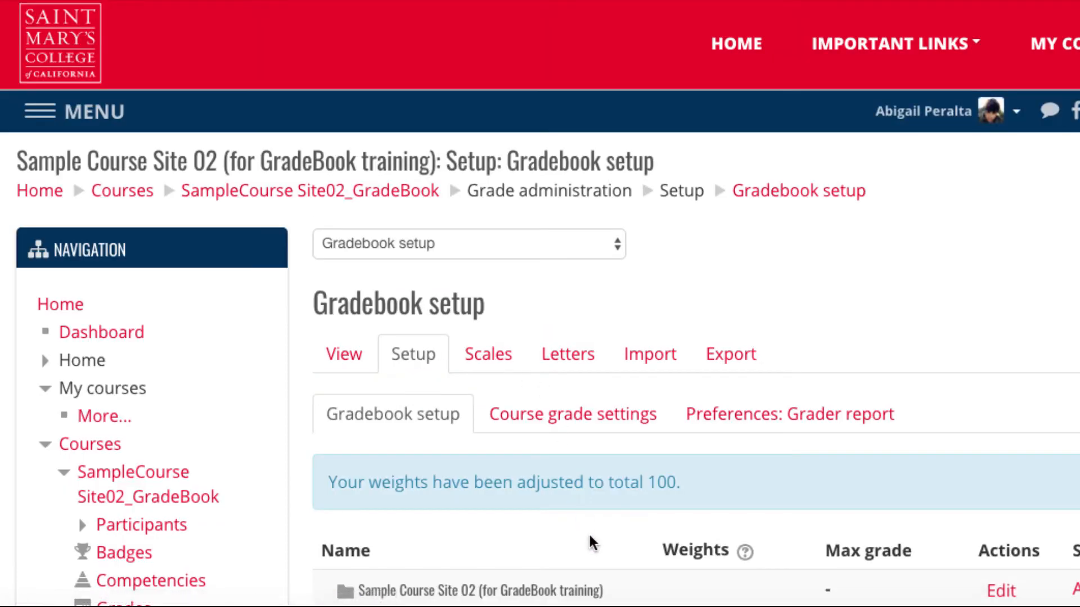
- Add and save a new grade item named Midterm directly under the course, outside the Homework and Quizzes categories
{"action": "scroll", "coordinate": [590, 543], "scroll_direction": "down", "scroll_amount": 1}
{"action": "scroll", "coordinate": [591, 542], "scroll_direction": "down", "scroll_amount": 8}
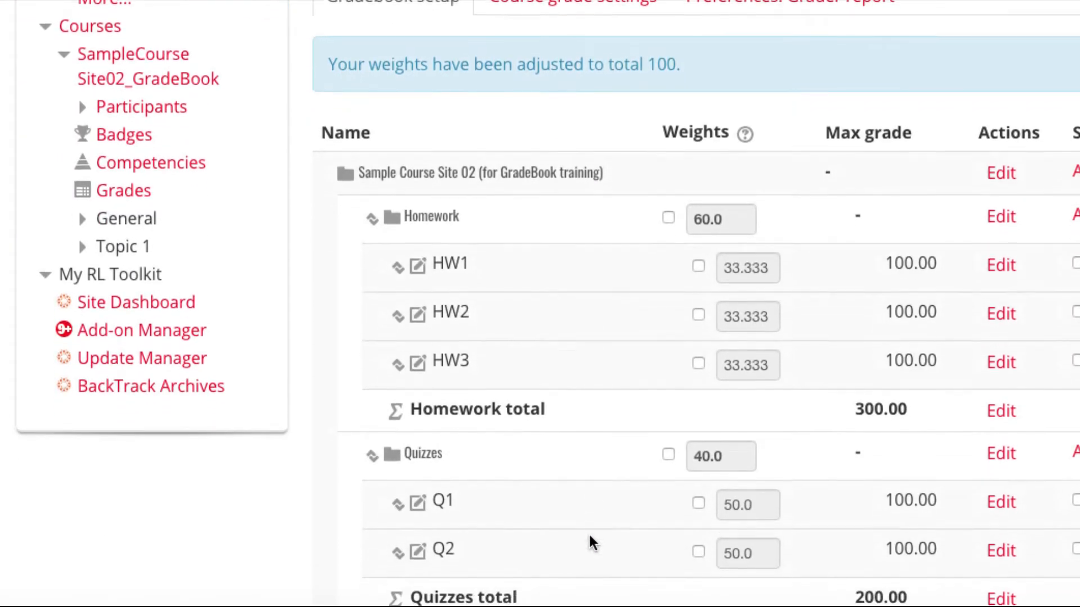
{"action": "scroll", "coordinate": [591, 542], "scroll_direction": "down", "scroll_amount": 3}
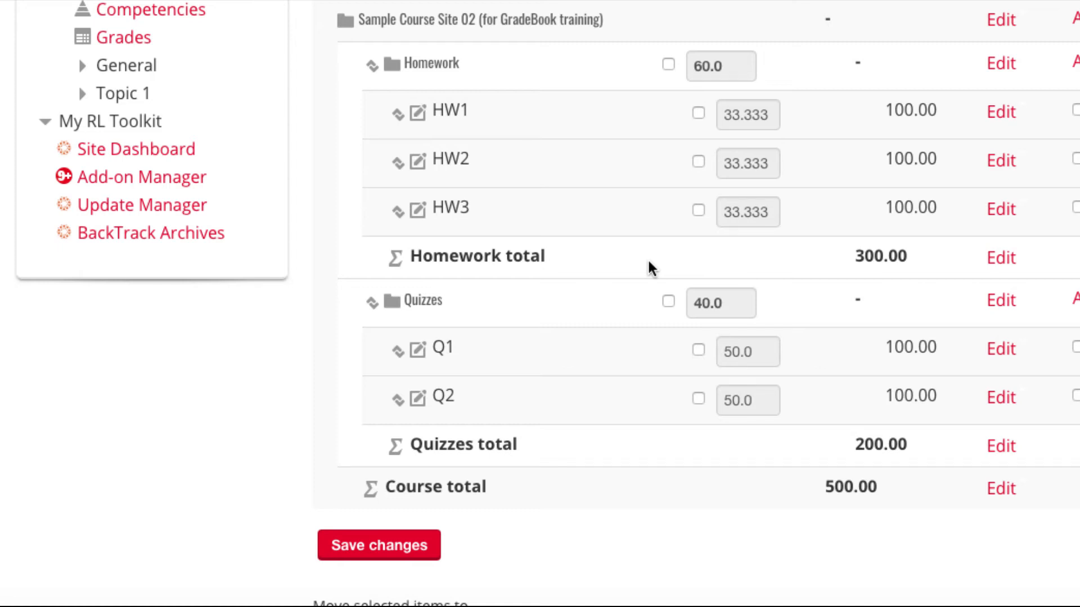
{"action": "scroll", "coordinate": [649, 267], "scroll_direction": "down", "scroll_amount": 5}
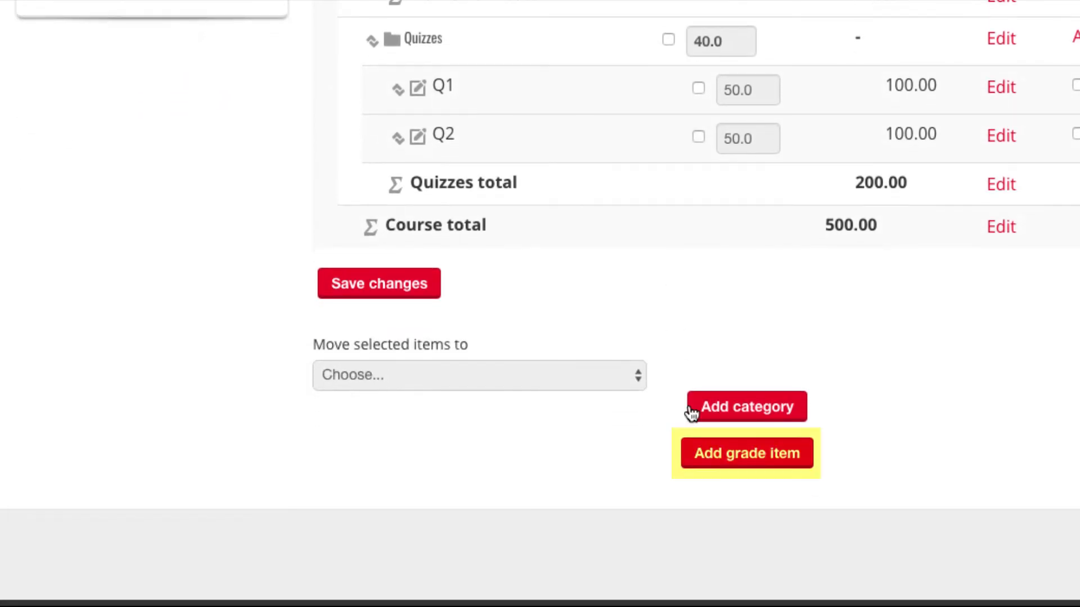
{"action": "left_click", "coordinate": [706, 462]}
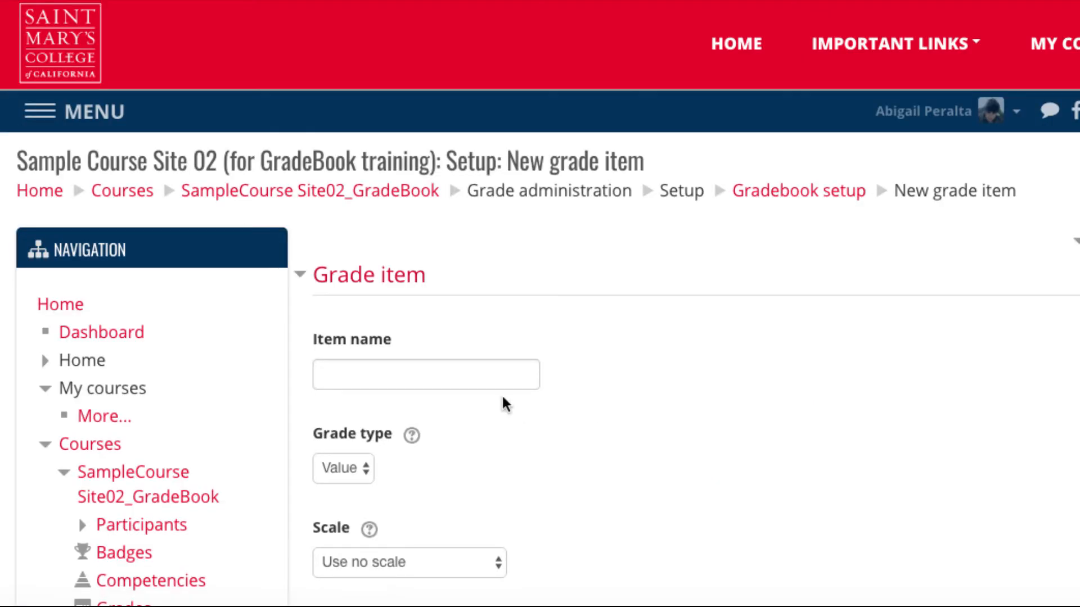
{"action": "left_click", "coordinate": [489, 376]}
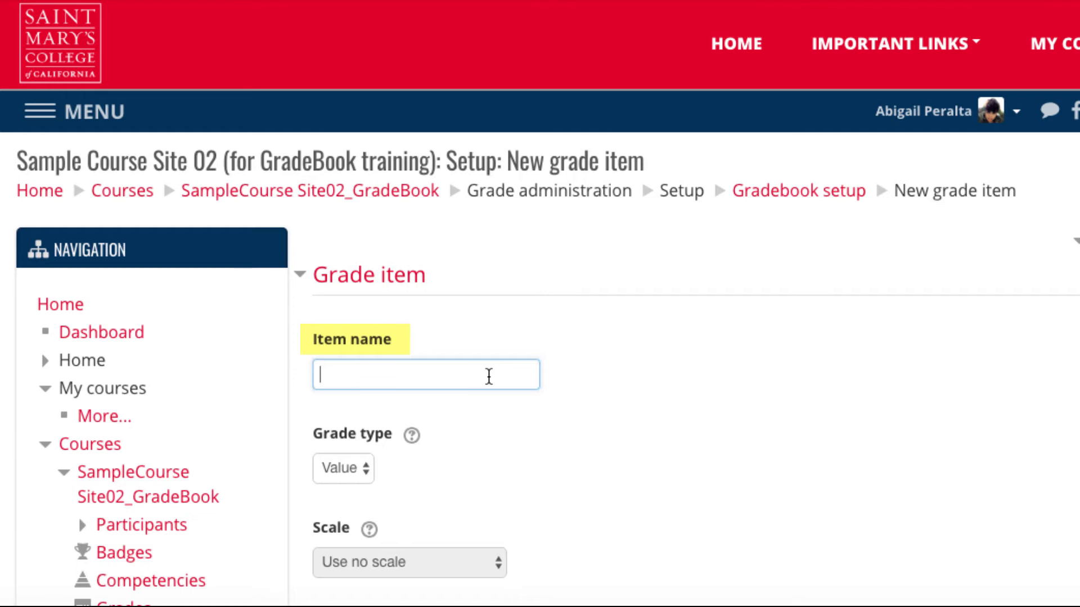
{"action": "type", "text": "Mid"}
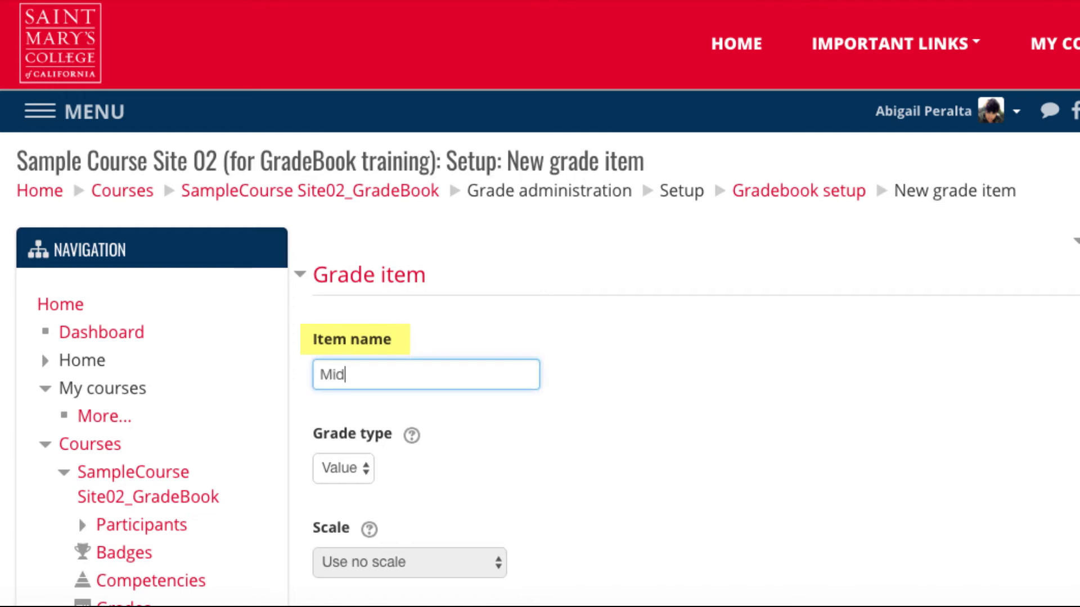
{"action": "type", "text": "term"}
{"action": "scroll", "coordinate": [617, 472], "scroll_direction": "down", "scroll_amount": 6}
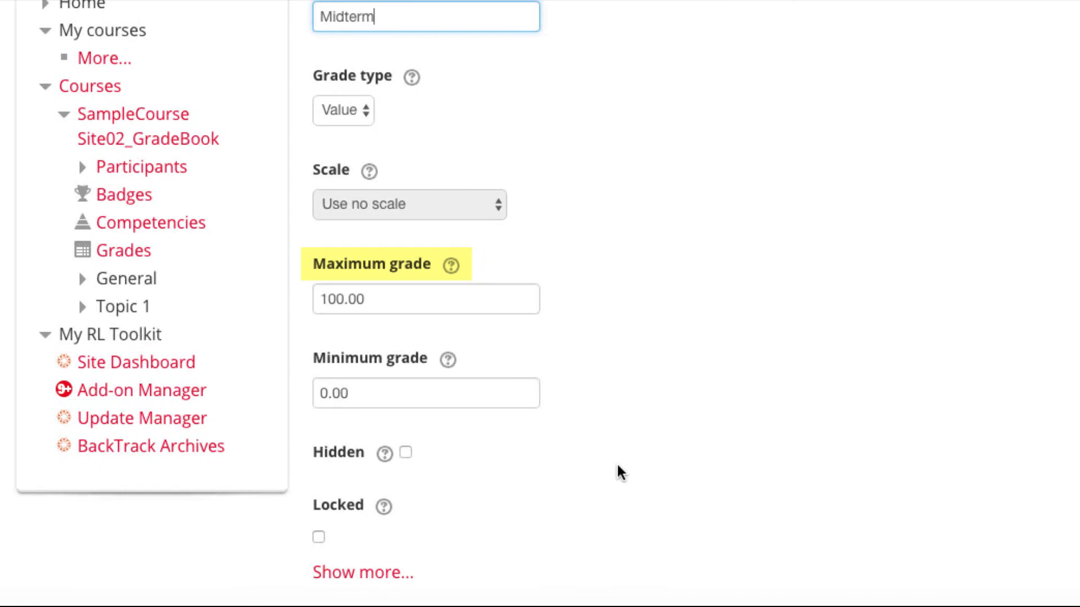
{"action": "scroll", "coordinate": [617, 473], "scroll_direction": "down", "scroll_amount": 10}
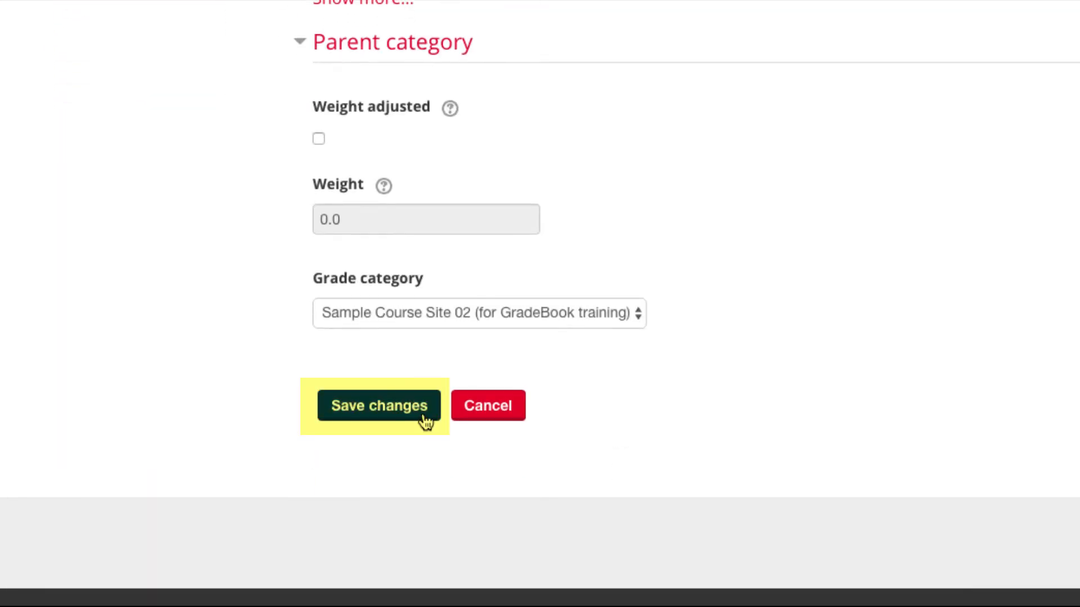
{"action": "left_click", "coordinate": [426, 422]}
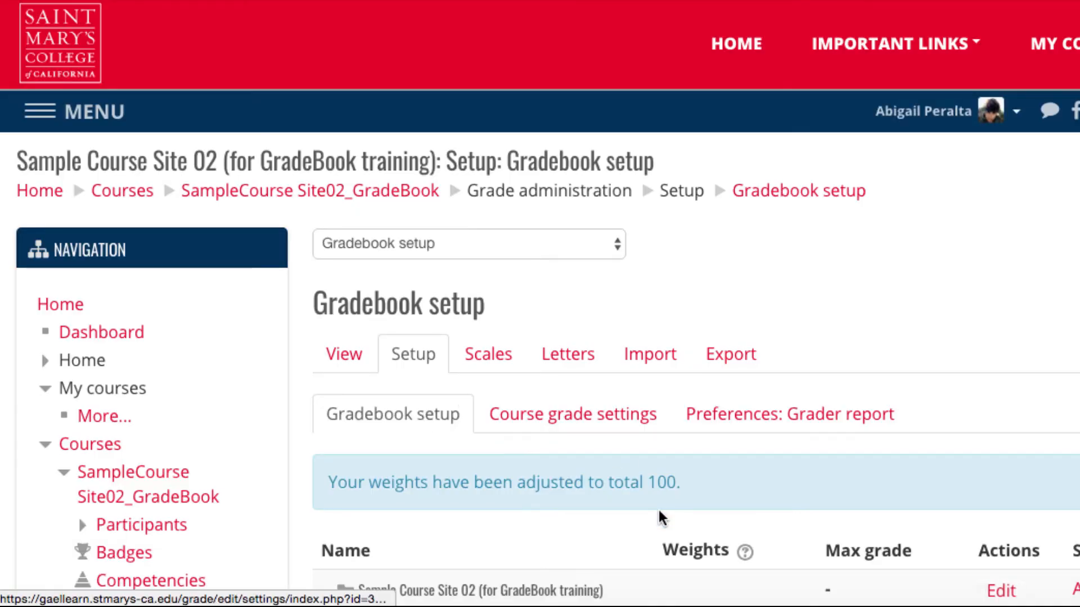
- Add another grade item named Final directly under the course and save it
{"action": "scroll", "coordinate": [661, 517], "scroll_direction": "down", "scroll_amount": 10}
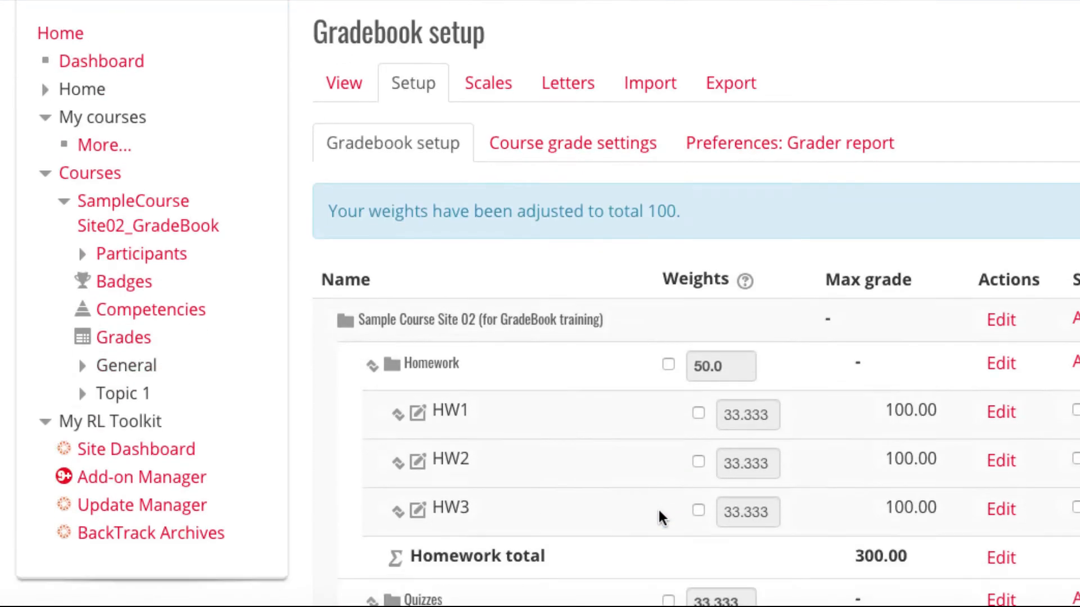
{"action": "scroll", "coordinate": [661, 518], "scroll_direction": "down", "scroll_amount": 4}
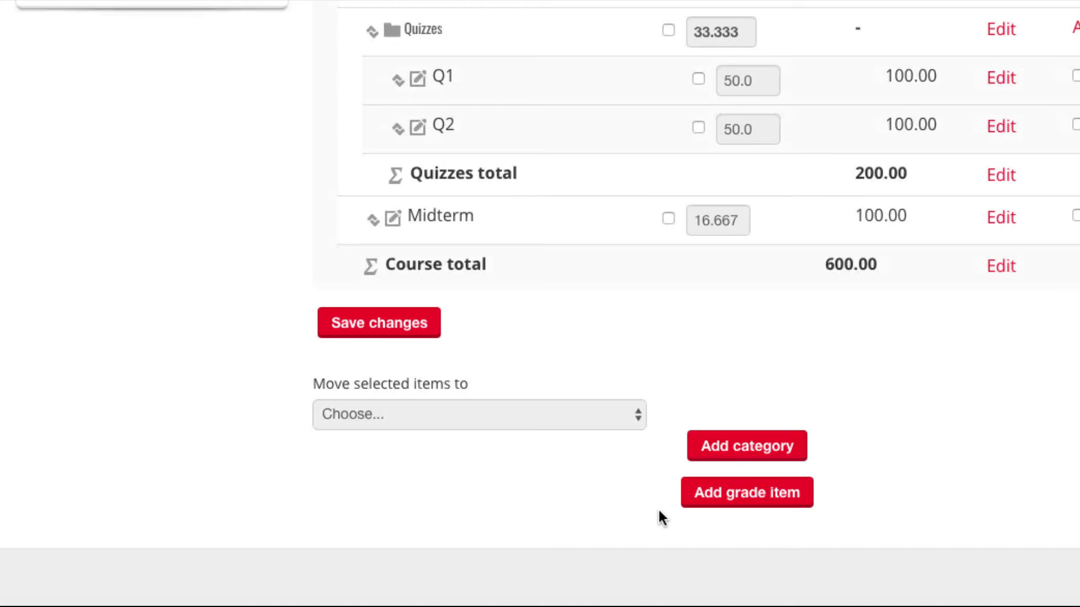
{"action": "left_click", "coordinate": [686, 504]}
{"action": "left_click", "coordinate": [393, 374]}
{"action": "type", "text": "Final"}
{"action": "scroll", "coordinate": [692, 447], "scroll_direction": "down", "scroll_amount": 4}
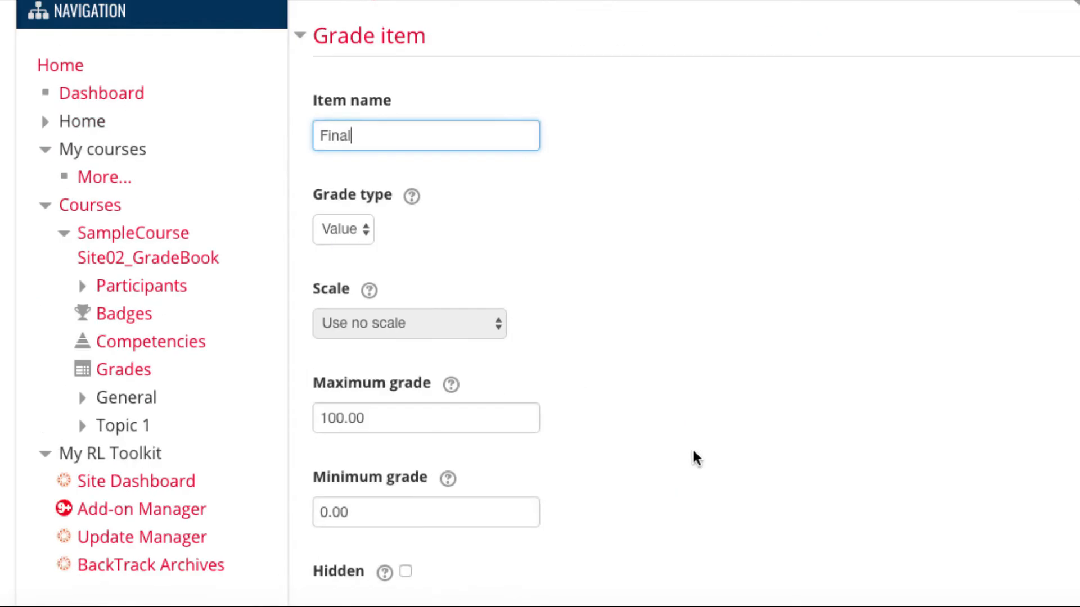
{"action": "scroll", "coordinate": [693, 451], "scroll_direction": "down", "scroll_amount": 10}
{"action": "left_click", "coordinate": [425, 388]}
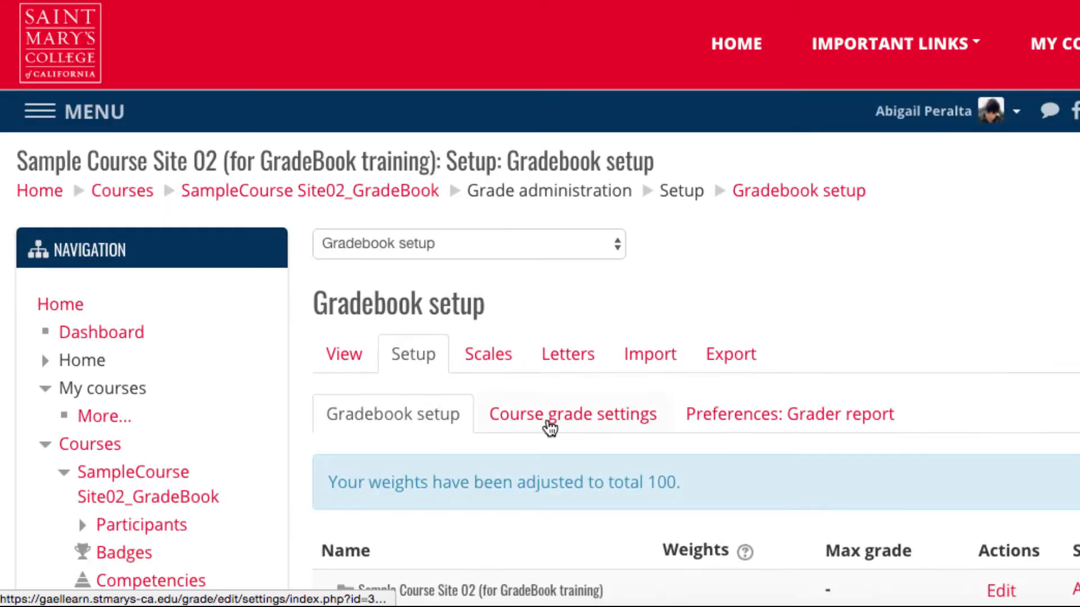
- Create and save a course-level grade item named Participation
{"action": "scroll", "coordinate": [550, 427], "scroll_direction": "down", "scroll_amount": 10}
{"action": "left_click", "coordinate": [690, 585]}
{"action": "left_click", "coordinate": [468, 383]}
{"action": "type", "text": "Par"}
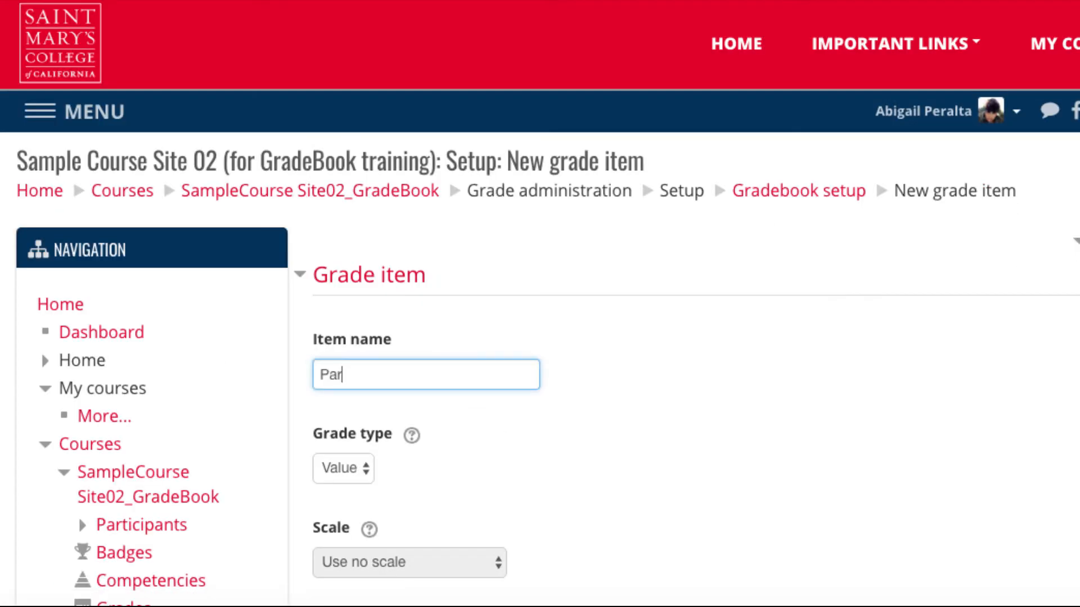
{"action": "type", "text": "ticipation"}
{"action": "scroll", "coordinate": [586, 448], "scroll_direction": "down", "scroll_amount": 15}
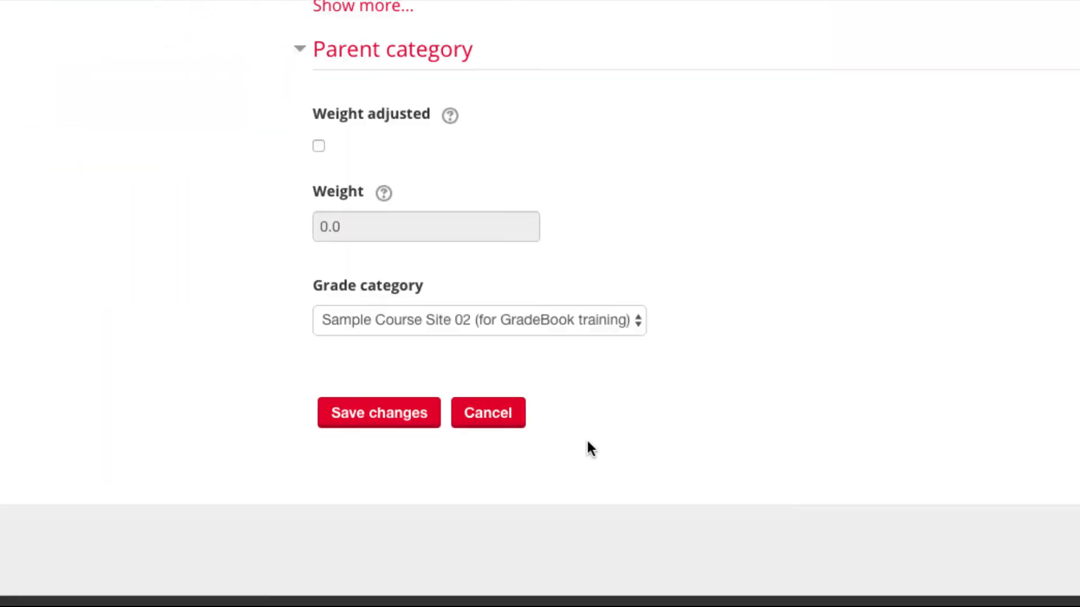
{"action": "left_click", "coordinate": [427, 419]}
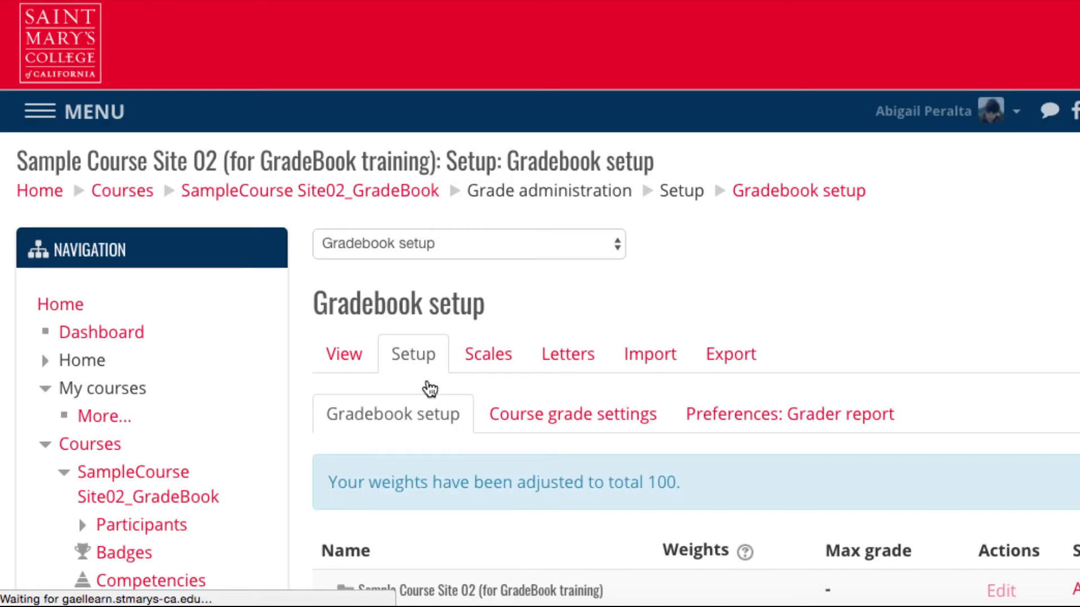
- Enable manual weights for the Homework and Quizzes categories and the Midterm, Final and Participation items
{"action": "scroll", "coordinate": [518, 479], "scroll_direction": "down", "scroll_amount": 10}
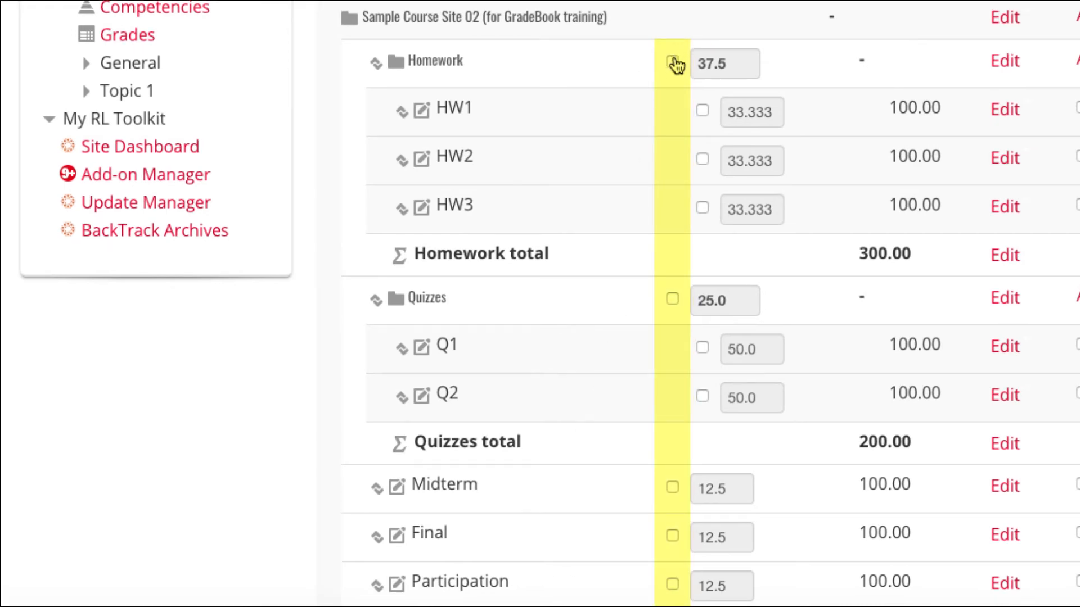
{"action": "left_click", "coordinate": [672, 62]}
{"action": "left_click", "coordinate": [672, 299]}
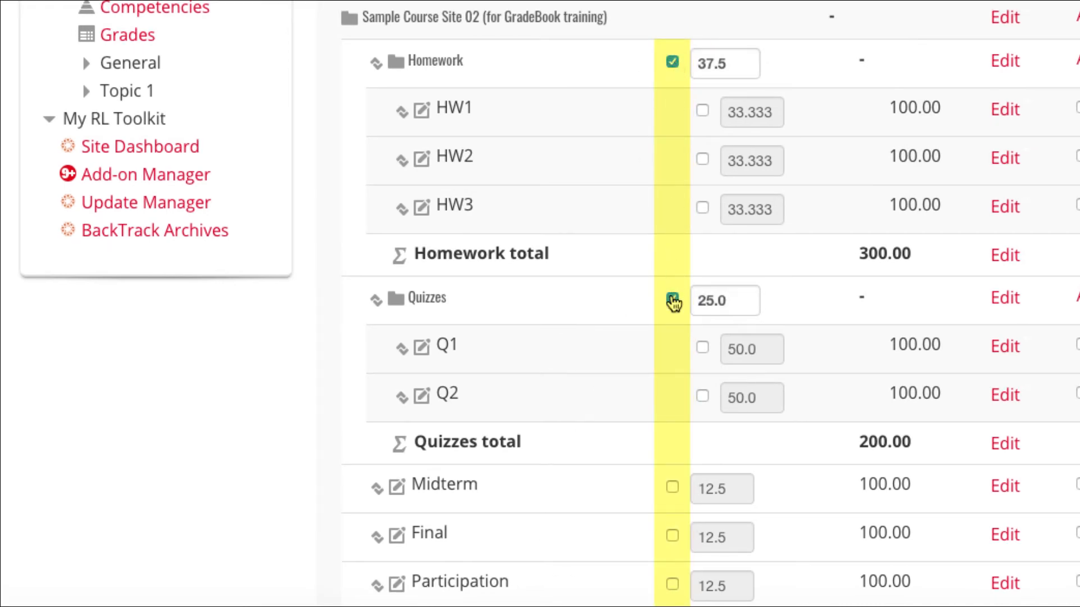
{"action": "left_click", "coordinate": [672, 488]}
{"action": "left_click", "coordinate": [672, 536]}
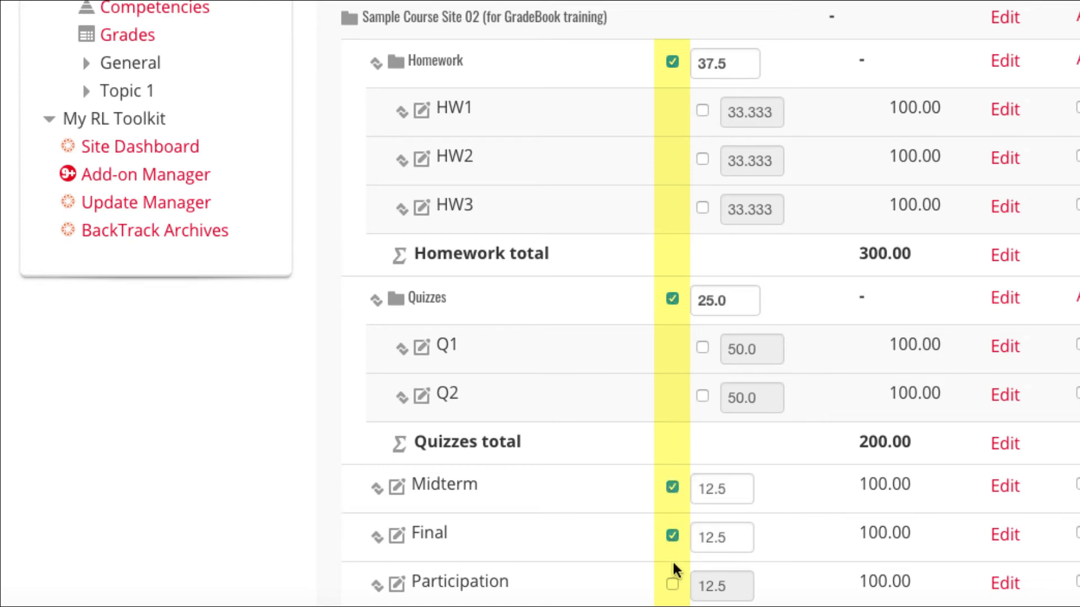
{"action": "left_click", "coordinate": [673, 585]}
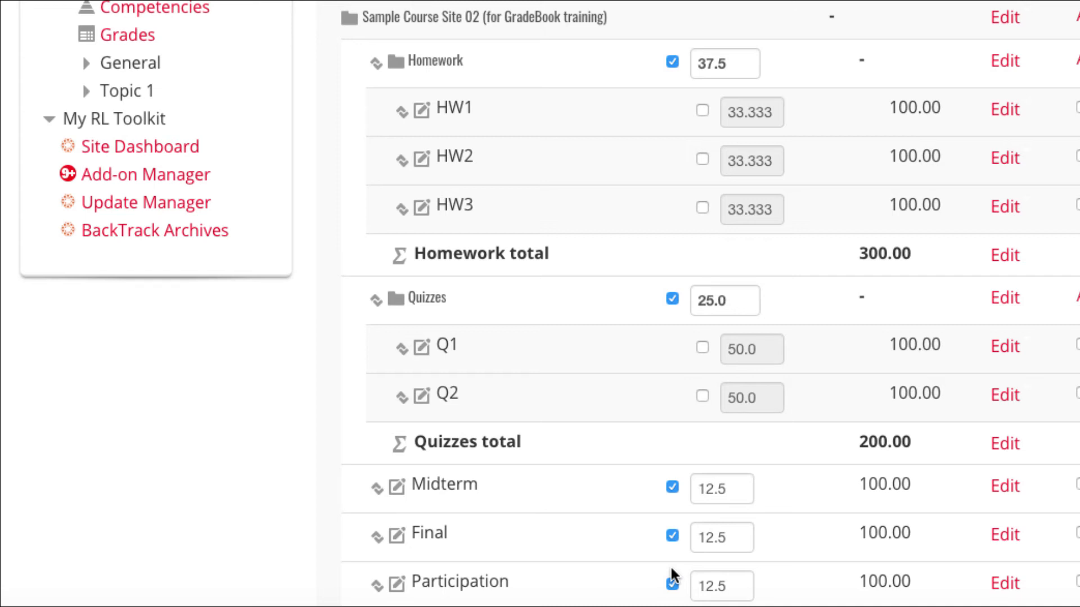
- Set the weights of the Homework and Quizzes categories to 25 each
{"action": "left_click_drag", "start_coordinate": [730, 72], "coordinate": [684, 71]}
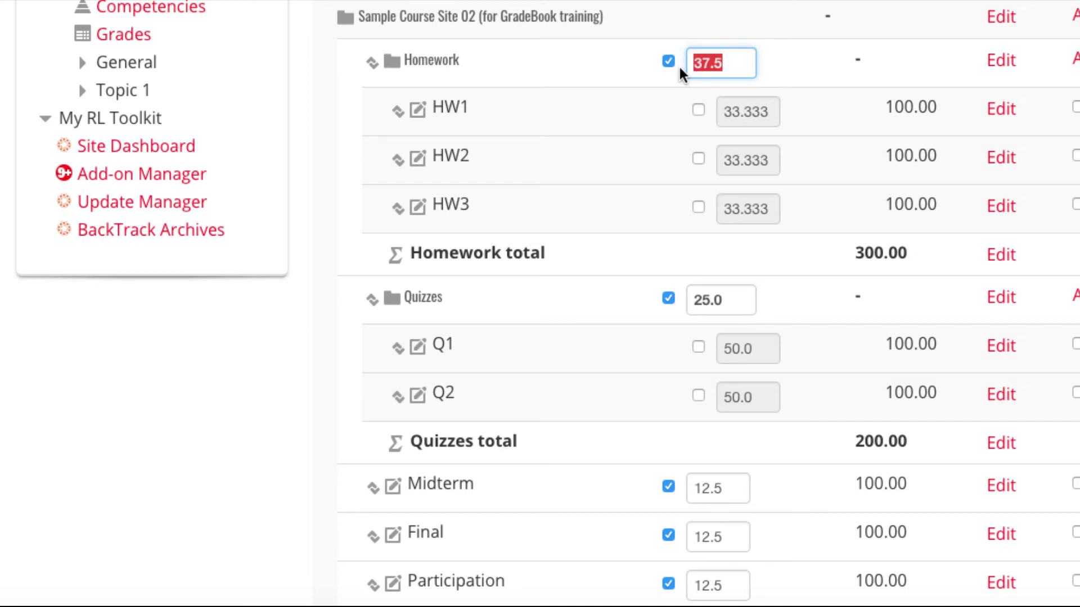
{"action": "type", "text": "25"}
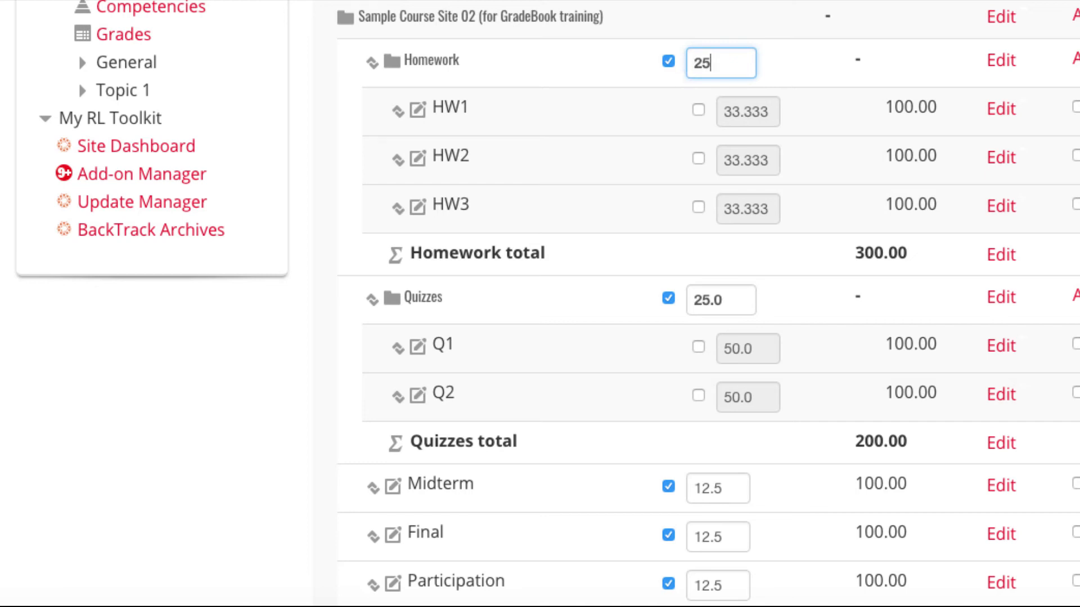
{"action": "double_click", "coordinate": [698, 300]}
{"action": "type", "text": "25"}
- Set the weights of Midterm to 20, Final to 20 and Participation to 10, and save the gradebook changes
{"action": "double_click", "coordinate": [690, 487]}
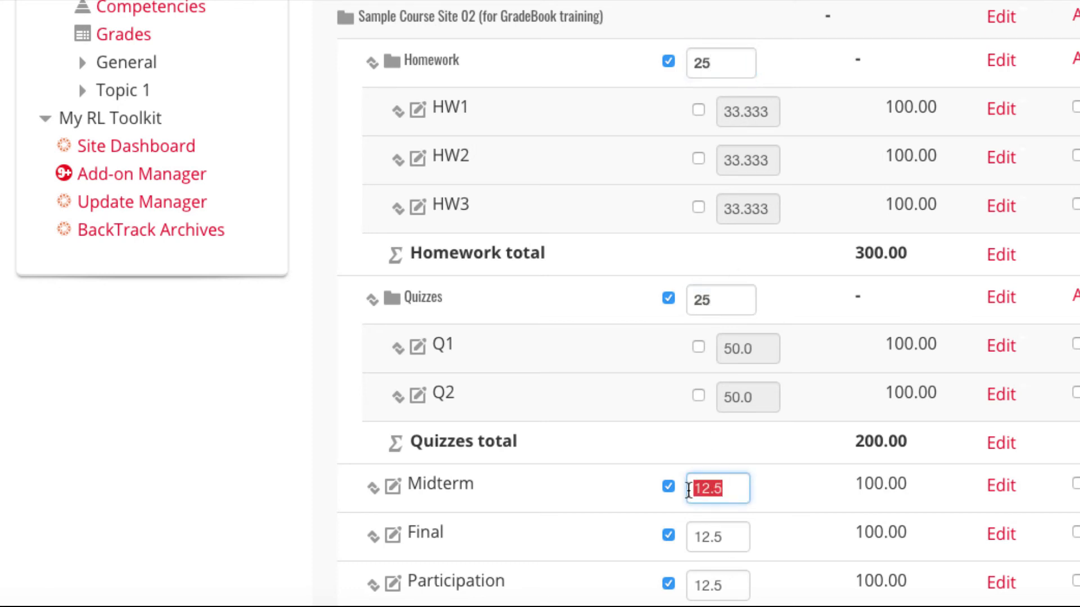
{"action": "type", "text": "20"}
{"action": "double_click", "coordinate": [731, 537]}
{"action": "type", "text": "20"}
{"action": "double_click", "coordinate": [725, 588]}
{"action": "type", "text": "10"}
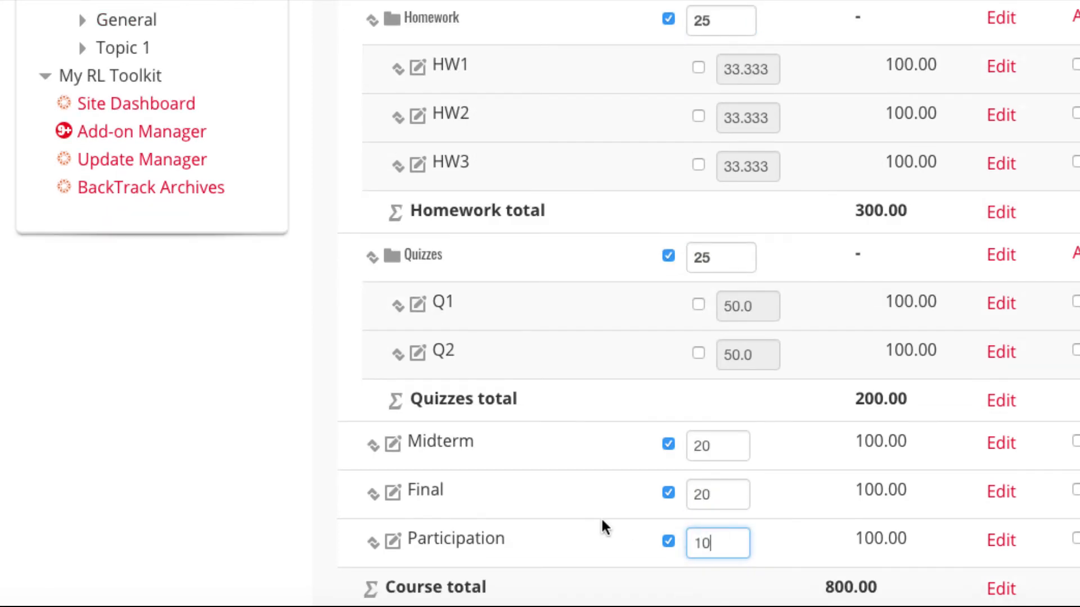
{"action": "scroll", "coordinate": [602, 523], "scroll_direction": "down", "scroll_amount": 3}
{"action": "left_click", "coordinate": [436, 508]}
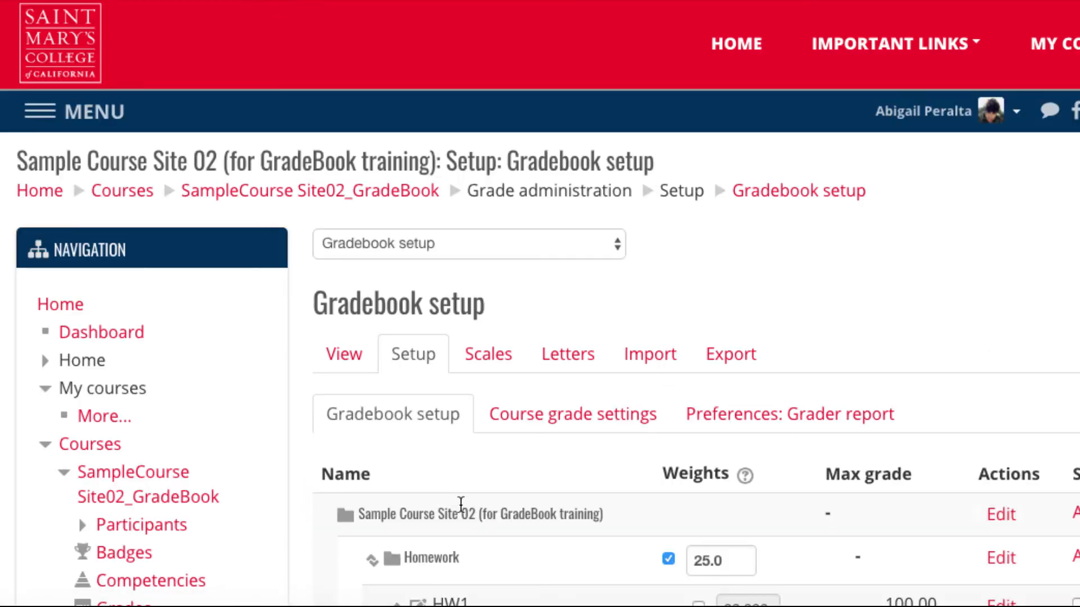
- Review the saved weights of the categories and grade items in the gradebook setup
{"action": "scroll", "coordinate": [461, 505], "scroll_direction": "down", "scroll_amount": 8}
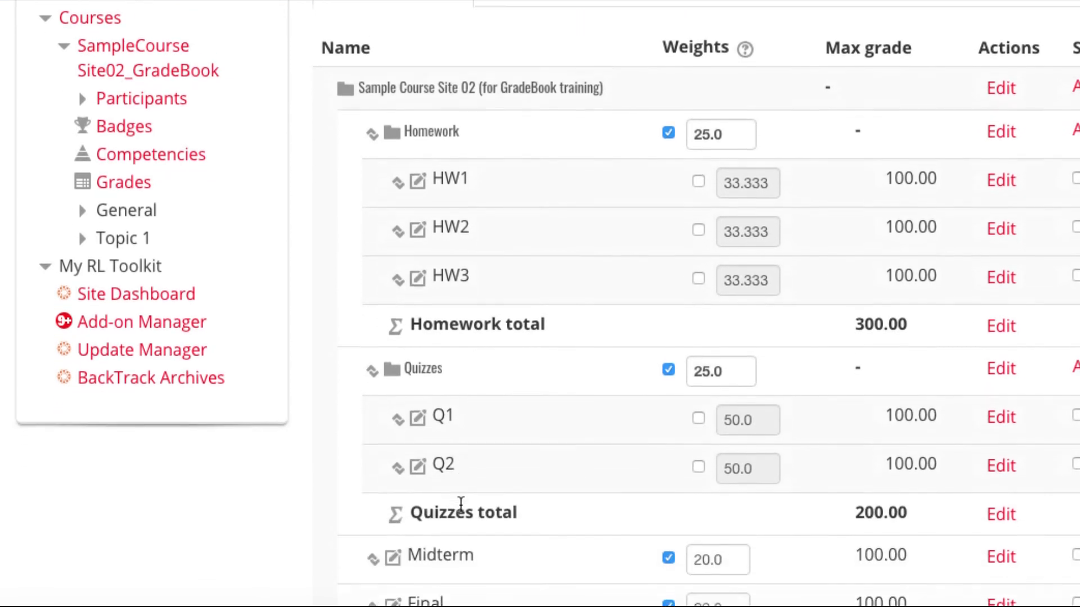
{"action": "scroll", "coordinate": [460, 504], "scroll_direction": "down", "scroll_amount": 1}
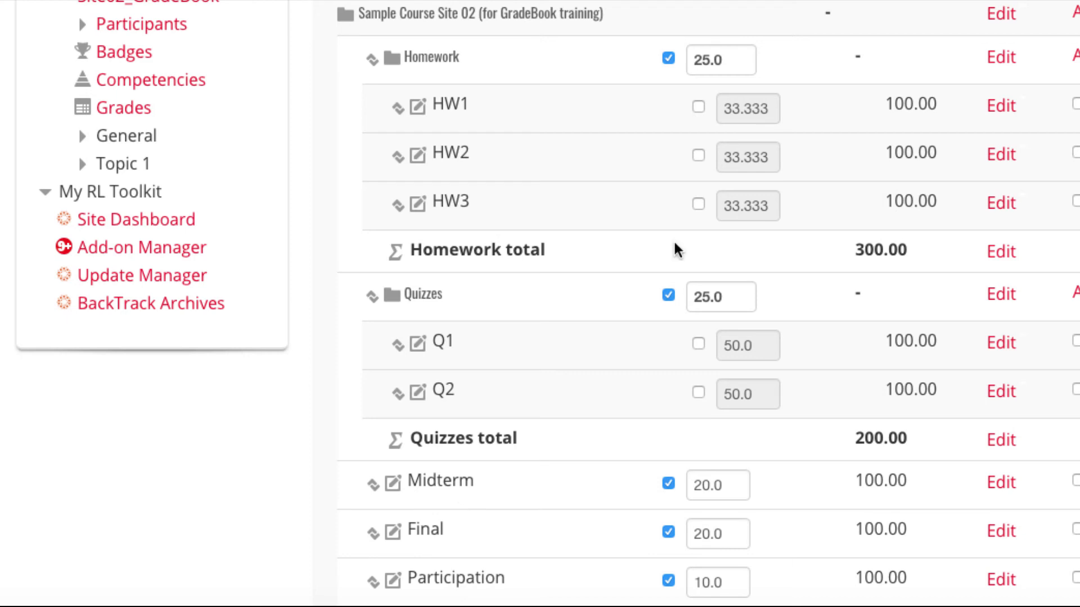
{"action": "scroll", "coordinate": [675, 243], "scroll_direction": "up", "scroll_amount": 2}
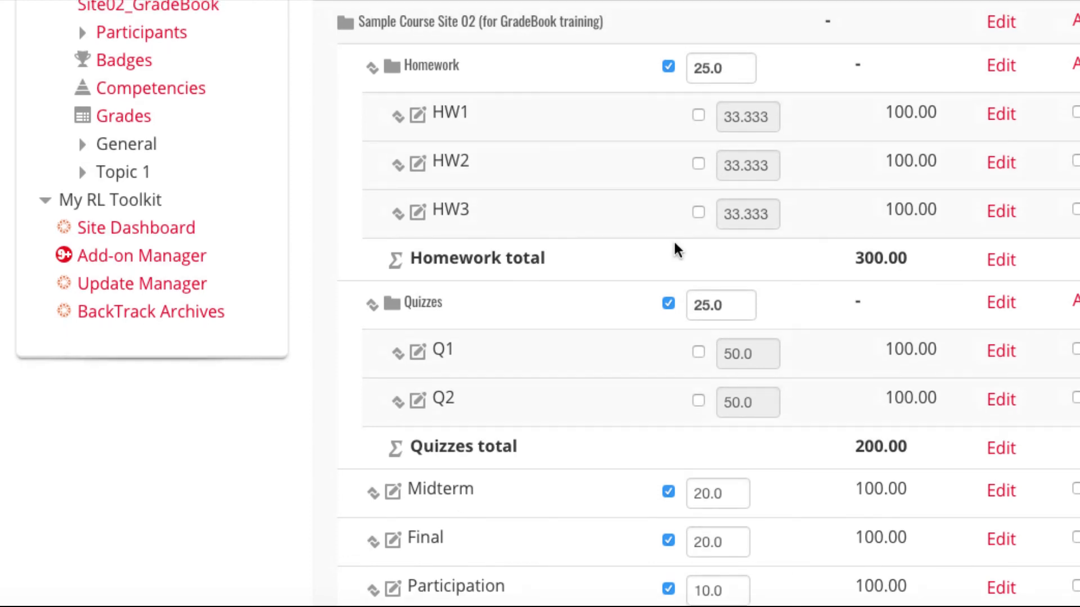
{"action": "scroll", "coordinate": [673, 238], "scroll_direction": "up", "scroll_amount": 5}
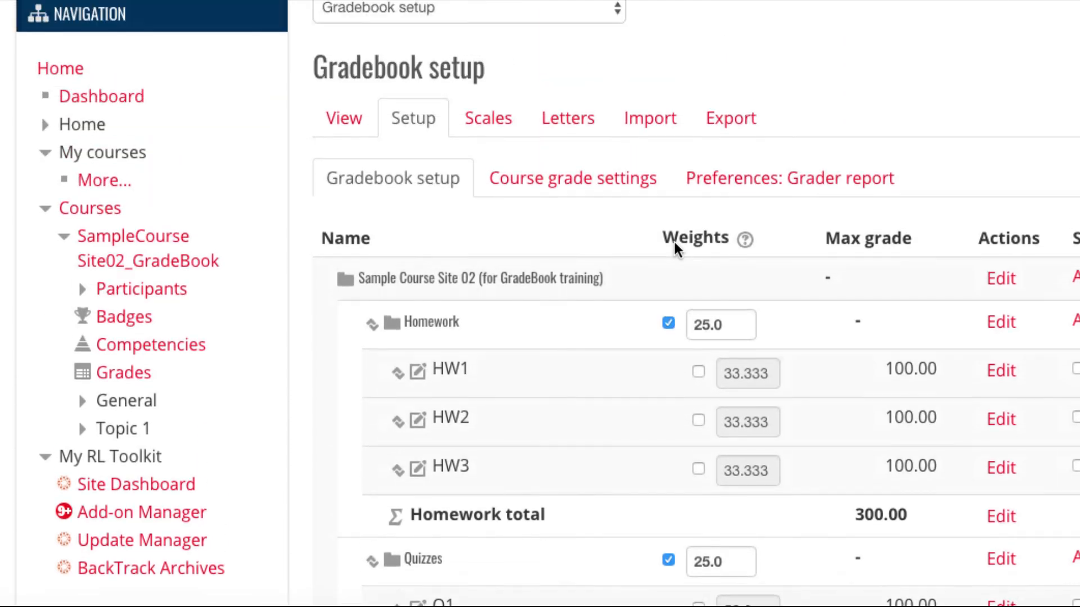
{"action": "scroll", "coordinate": [674, 239], "scroll_direction": "up", "scroll_amount": 2}
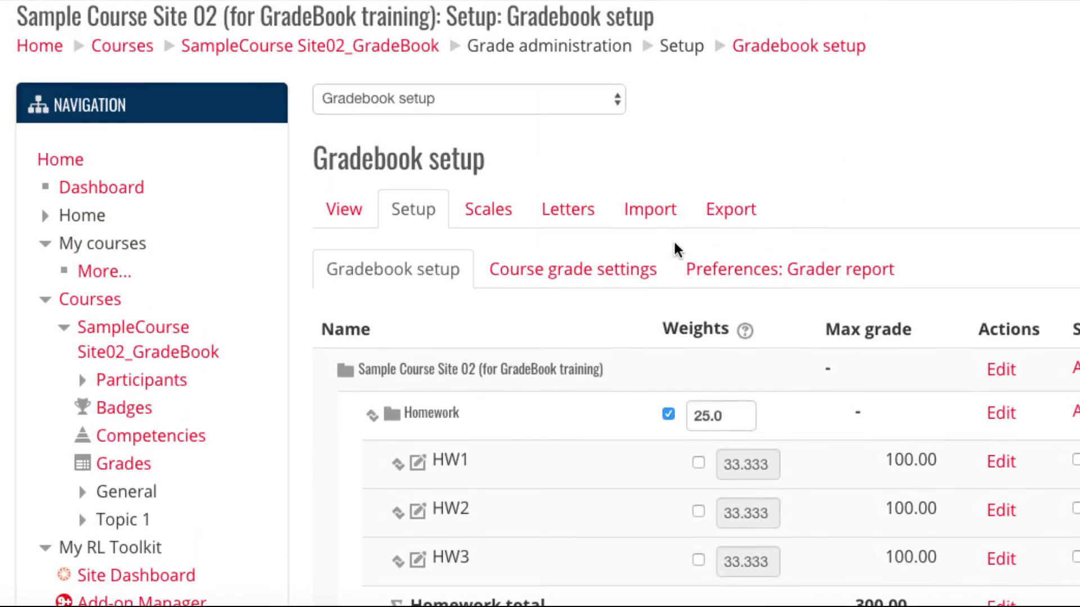
{"action": "scroll", "coordinate": [674, 238], "scroll_direction": "up", "scroll_amount": 1}
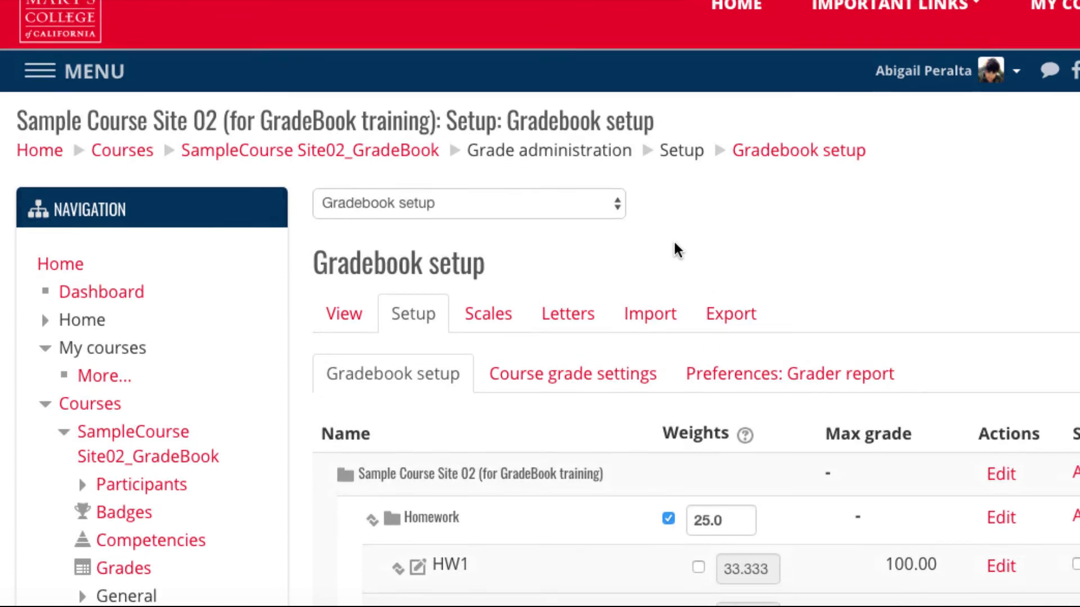
{"action": "scroll", "coordinate": [674, 243], "scroll_direction": "up", "scroll_amount": 1}
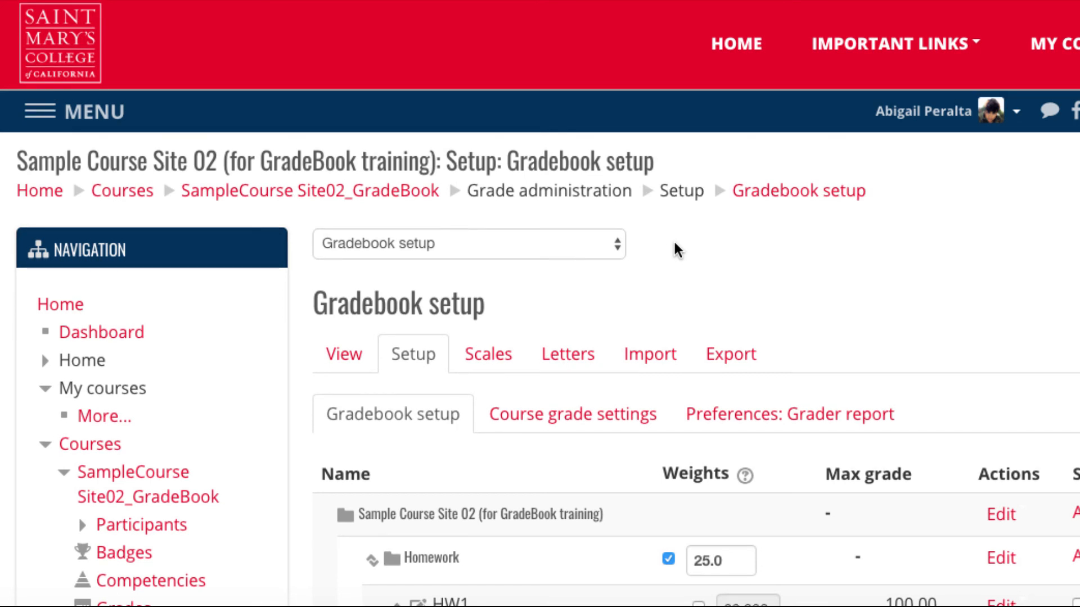
- In the course grade settings, set Show percentage for the user report to Show and save the change
{"action": "left_click", "coordinate": [628, 426]}
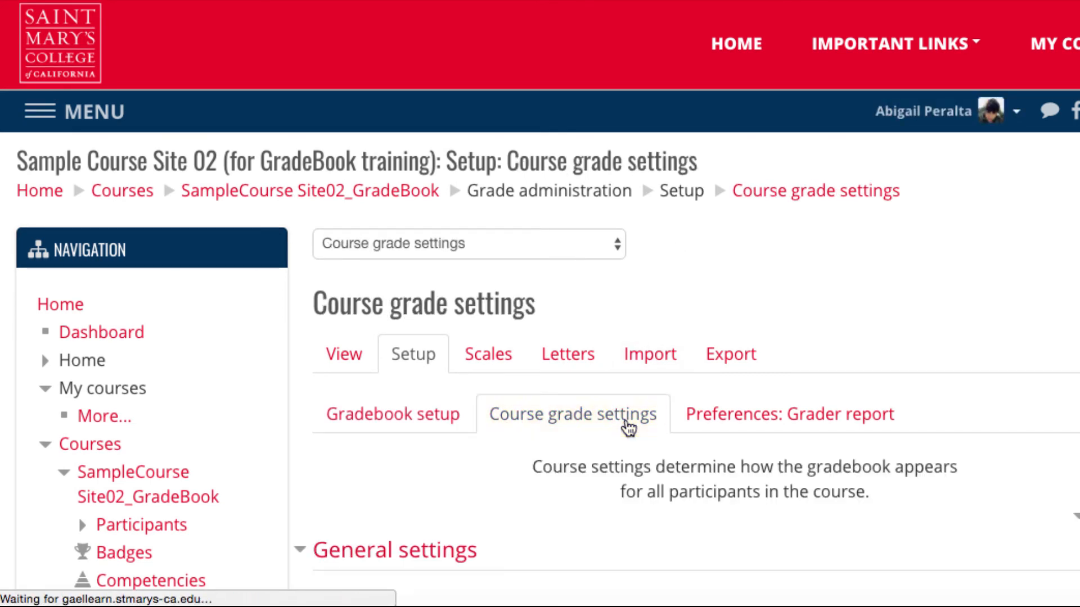
{"action": "scroll", "coordinate": [628, 429], "scroll_direction": "down", "scroll_amount": 10}
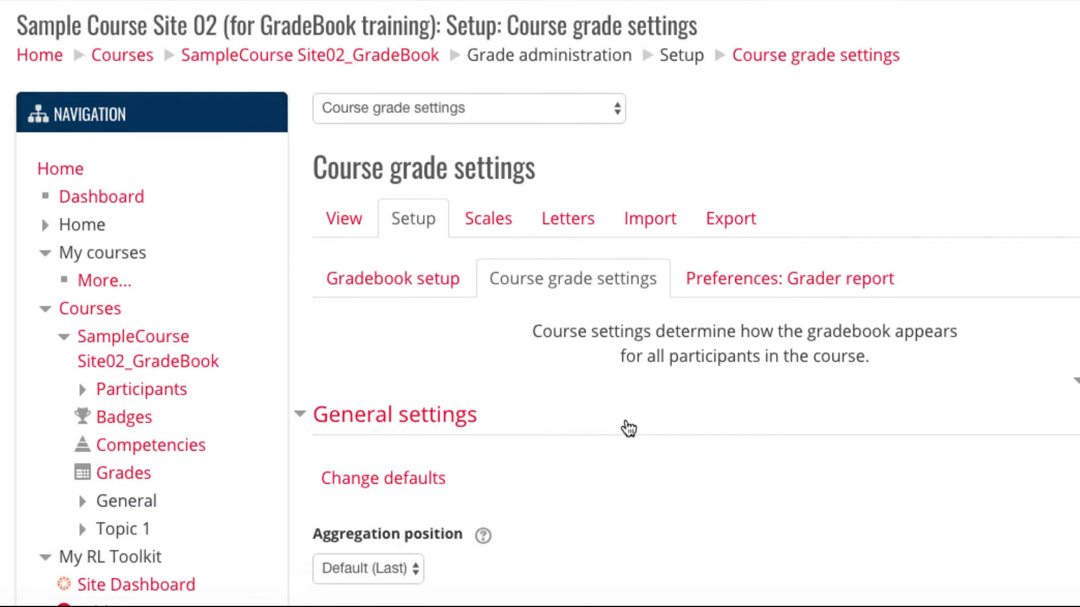
{"action": "scroll", "coordinate": [628, 429], "scroll_direction": "down", "scroll_amount": 14}
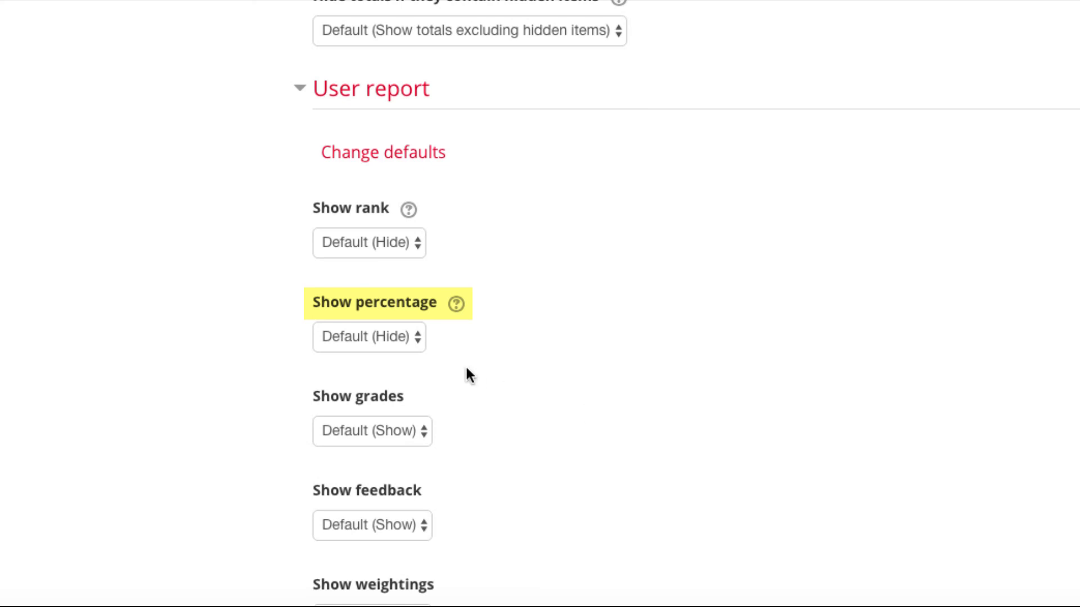
{"action": "left_click", "coordinate": [421, 346]}
{"action": "left_click", "coordinate": [411, 378]}
{"action": "scroll", "coordinate": [568, 484], "scroll_direction": "down", "scroll_amount": 17}
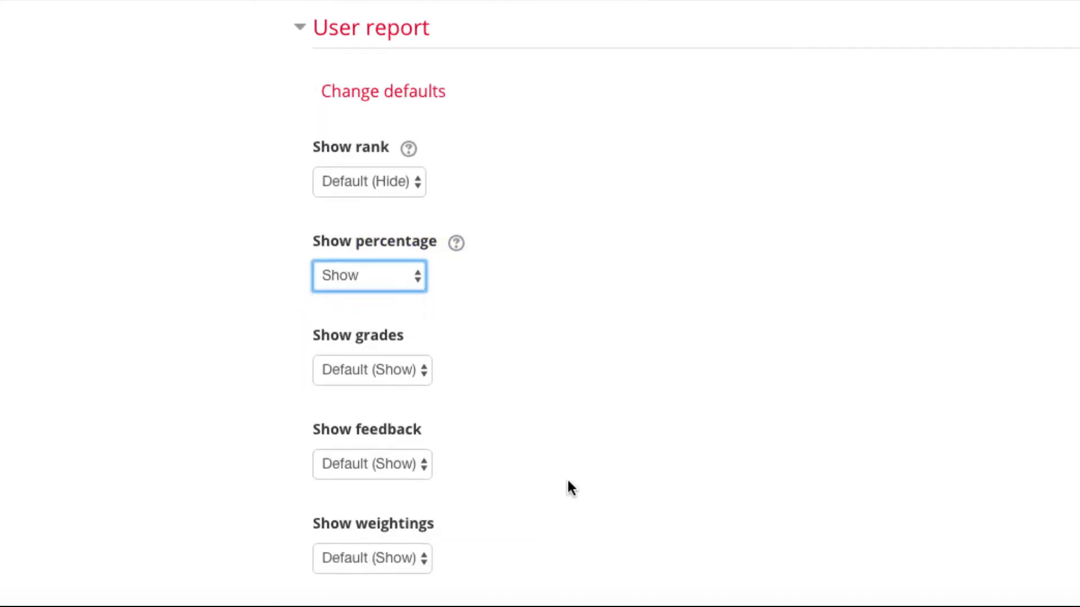
{"action": "left_click", "coordinate": [435, 448]}
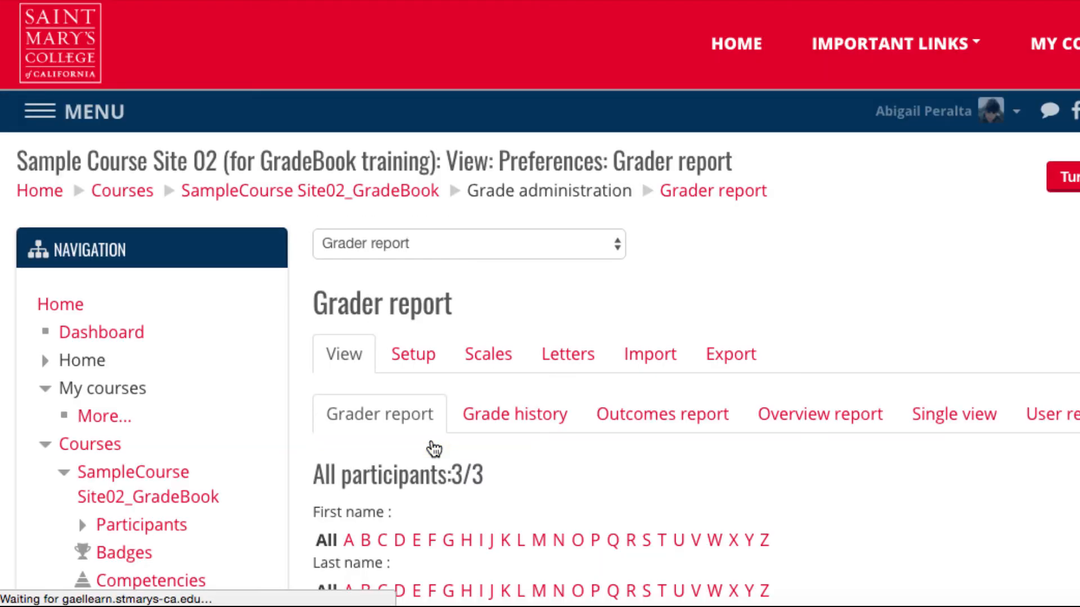
- Examine the participants and grade item columns in the grader report
{"action": "scroll", "coordinate": [435, 448], "scroll_direction": "down", "scroll_amount": 3}
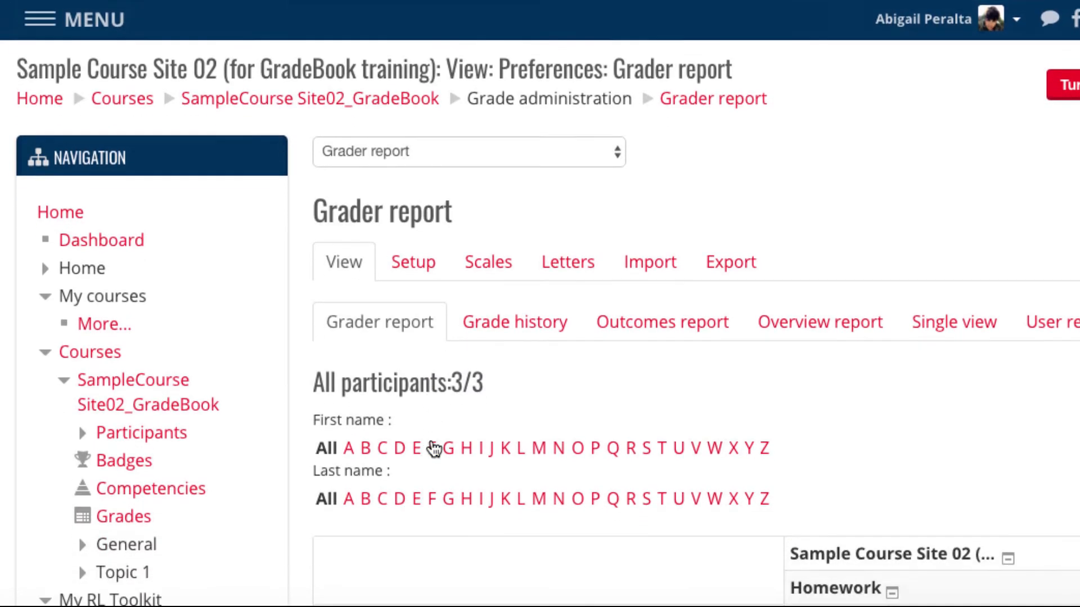
{"action": "scroll", "coordinate": [434, 448], "scroll_direction": "down", "scroll_amount": 2}
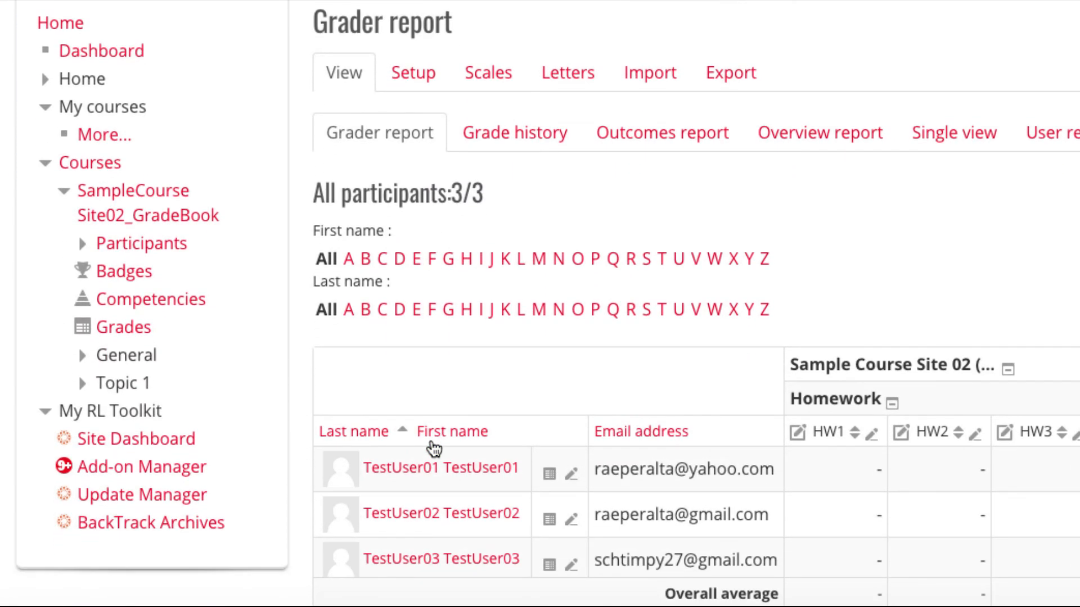